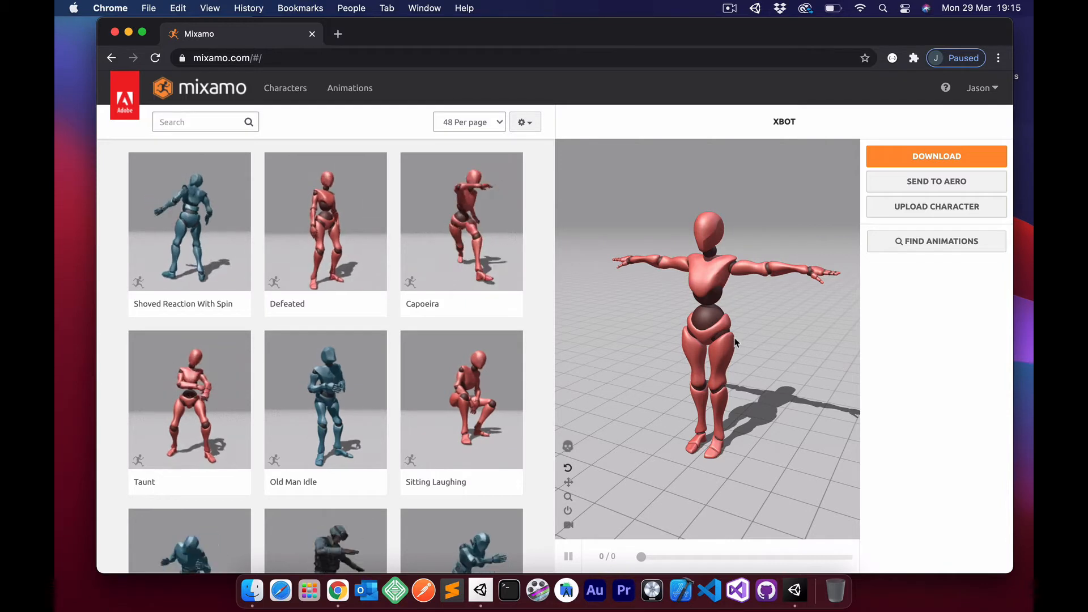
Step: Browse the available Mixamo characters
{"action": "left_click", "coordinate": [284, 90]}
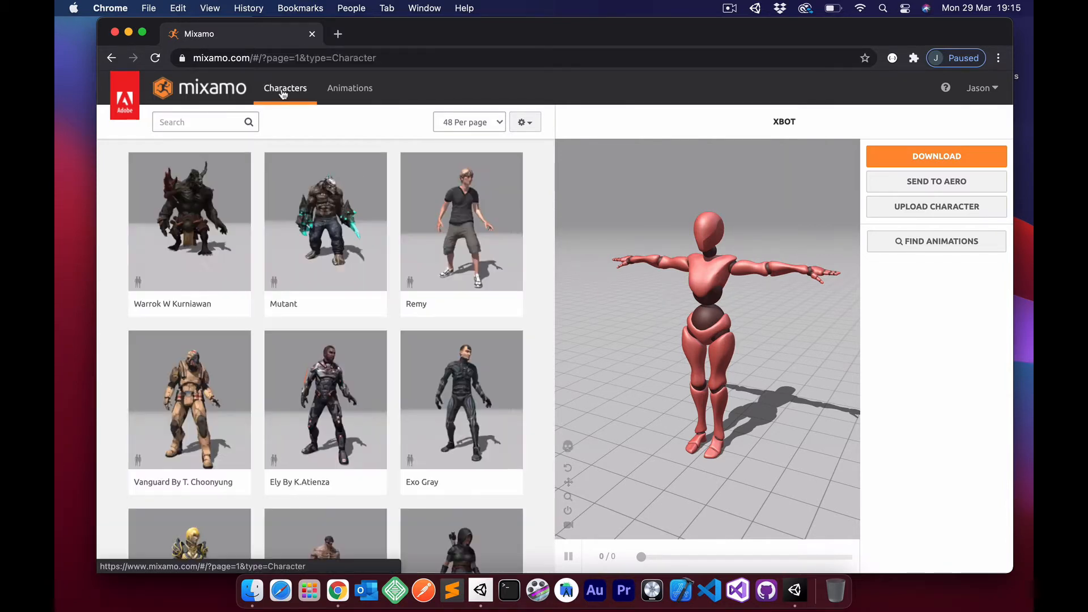
{"action": "scroll", "coordinate": [332, 300], "scroll_direction": "down", "scroll_amount": 3}
{"action": "scroll", "coordinate": [333, 300], "scroll_direction": "up", "scroll_amount": 3}
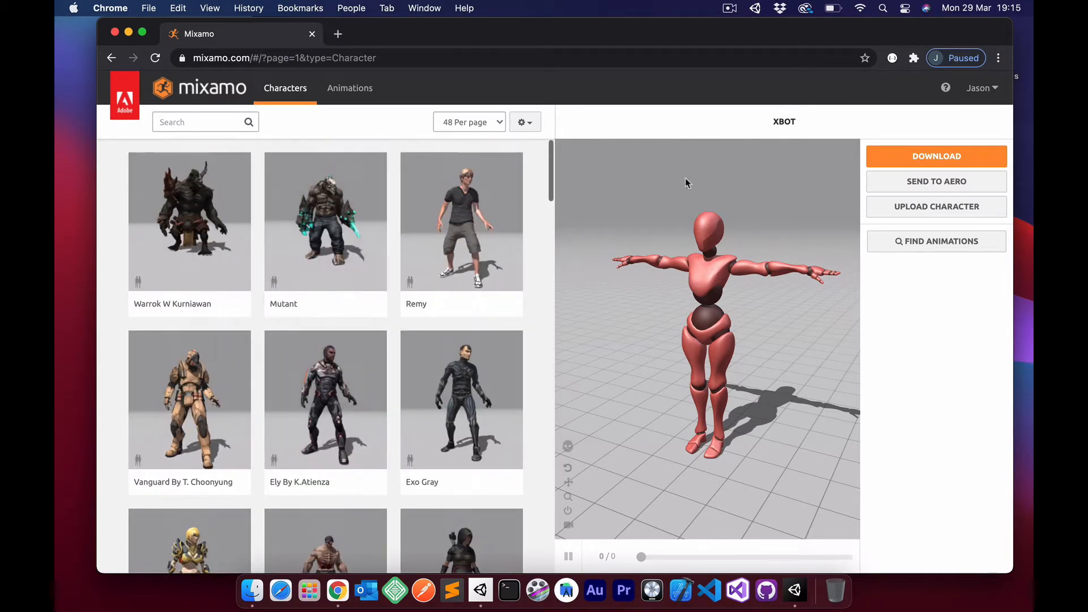
Step: Look through the animation library and examine the previews of the available motions and motion packs
{"action": "left_click", "coordinate": [358, 92]}
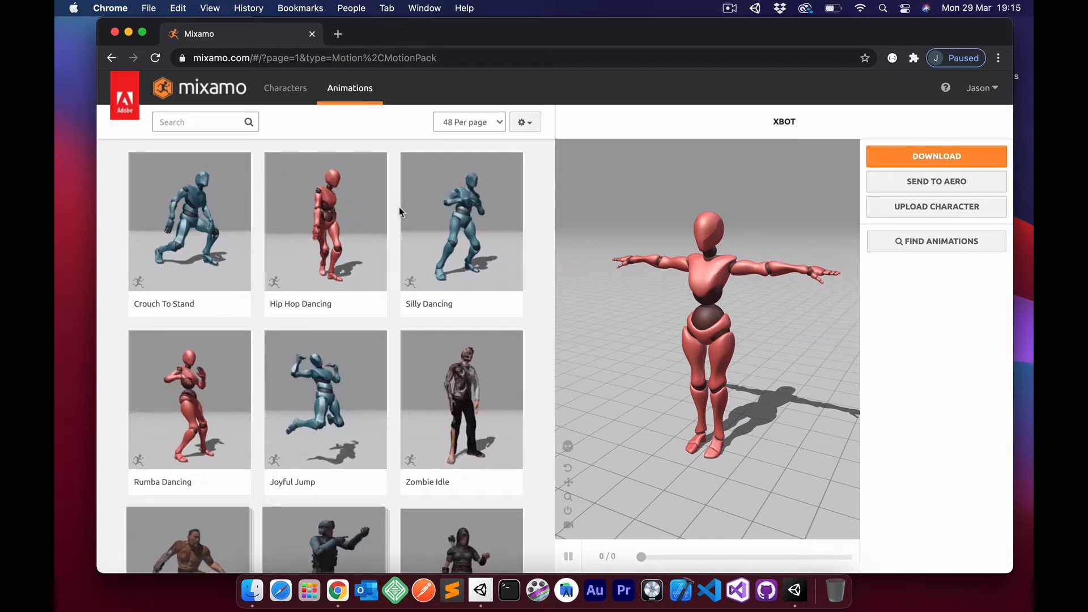
{"action": "scroll", "coordinate": [400, 209], "scroll_direction": "down", "scroll_amount": 10}
{"action": "scroll", "coordinate": [399, 210], "scroll_direction": "down", "scroll_amount": 11}
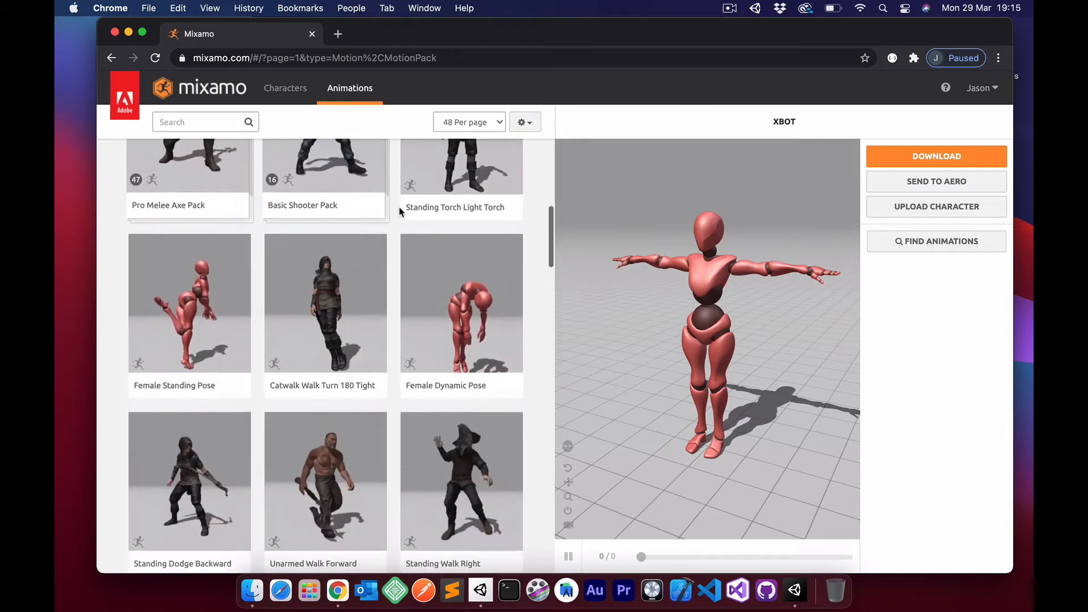
{"action": "scroll", "coordinate": [399, 211], "scroll_direction": "up", "scroll_amount": 3}
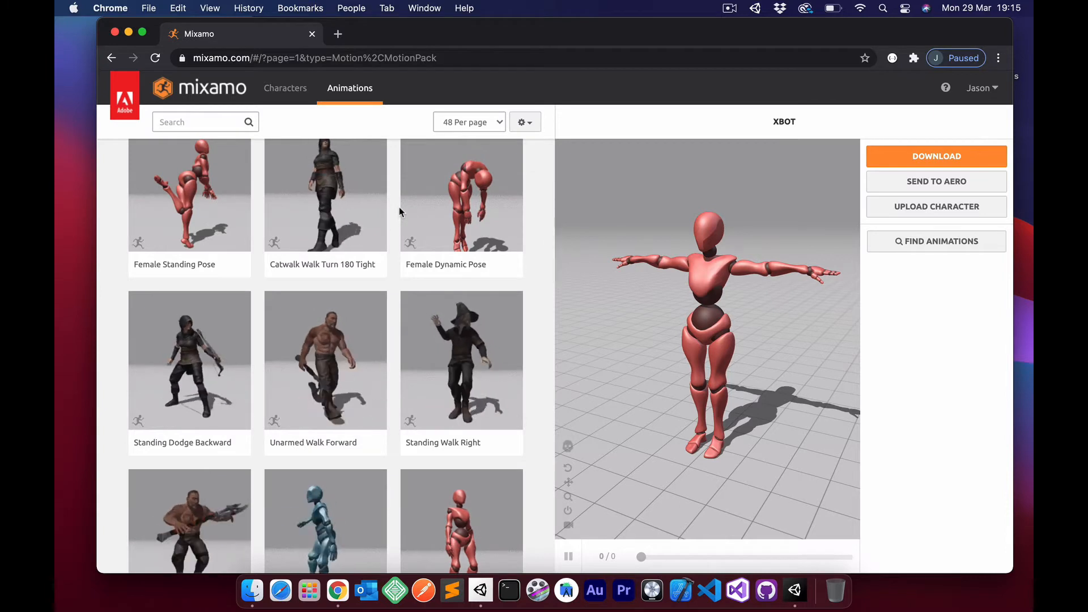
{"action": "scroll", "coordinate": [399, 210], "scroll_direction": "up", "scroll_amount": 3}
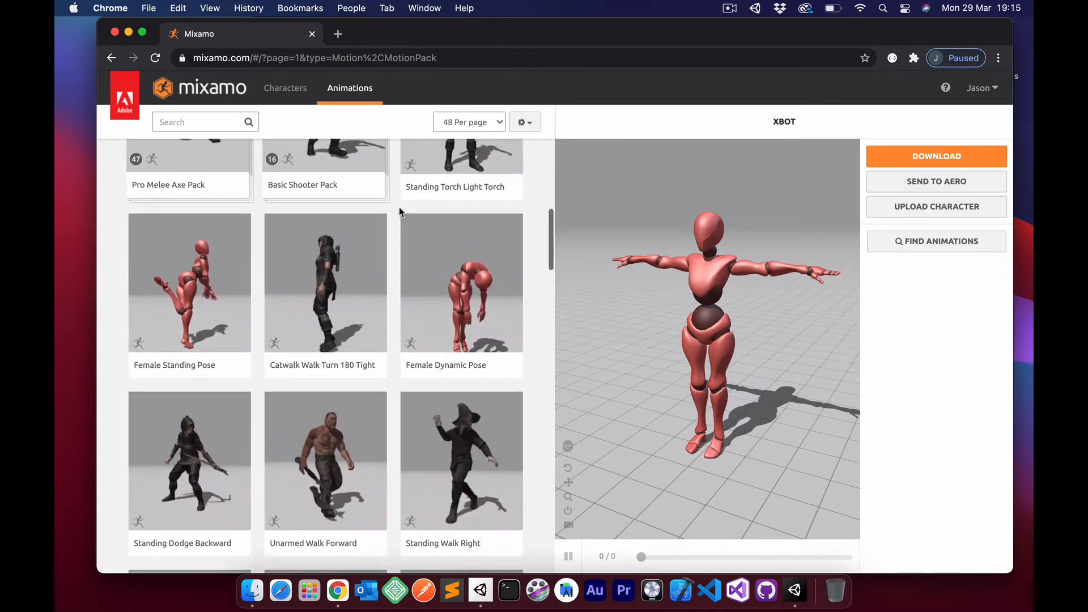
{"action": "scroll", "coordinate": [400, 211], "scroll_direction": "down", "scroll_amount": 2}
{"action": "scroll", "coordinate": [399, 211], "scroll_direction": "down", "scroll_amount": 1}
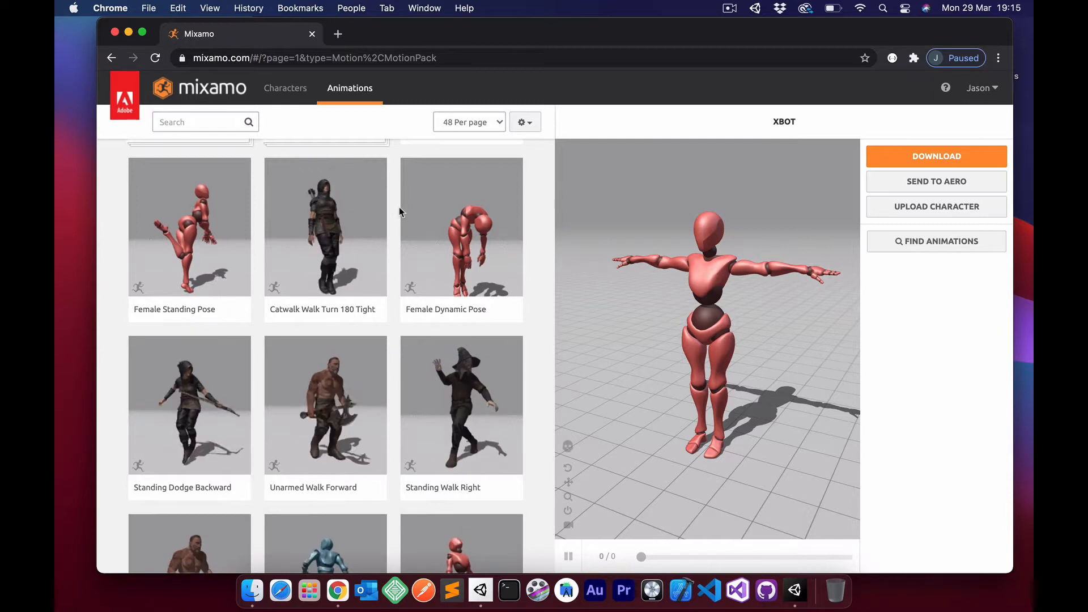
{"action": "scroll", "coordinate": [399, 211], "scroll_direction": "down", "scroll_amount": 3}
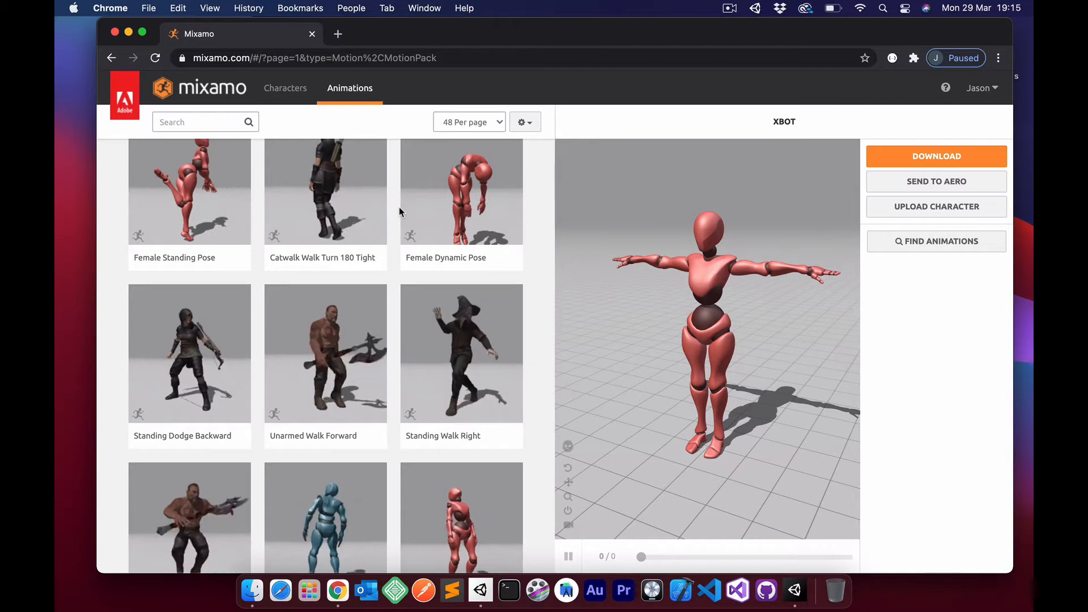
{"action": "scroll", "coordinate": [399, 208], "scroll_direction": "up", "scroll_amount": 5}
{"action": "scroll", "coordinate": [399, 211], "scroll_direction": "up", "scroll_amount": 6}
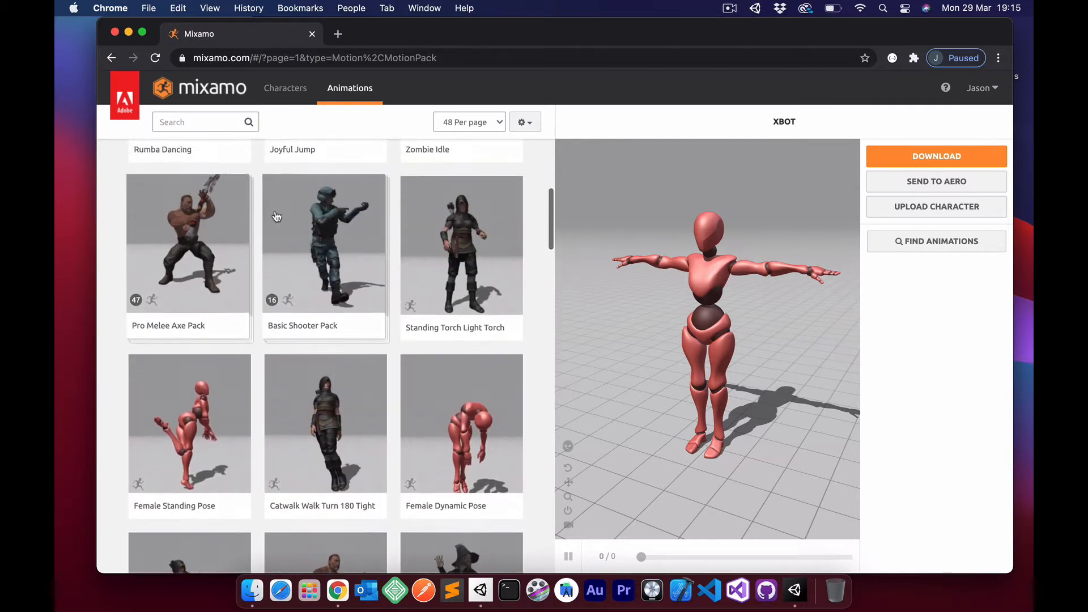
Step: Search the animation library for "walk"
{"action": "left_click", "coordinate": [210, 126]}
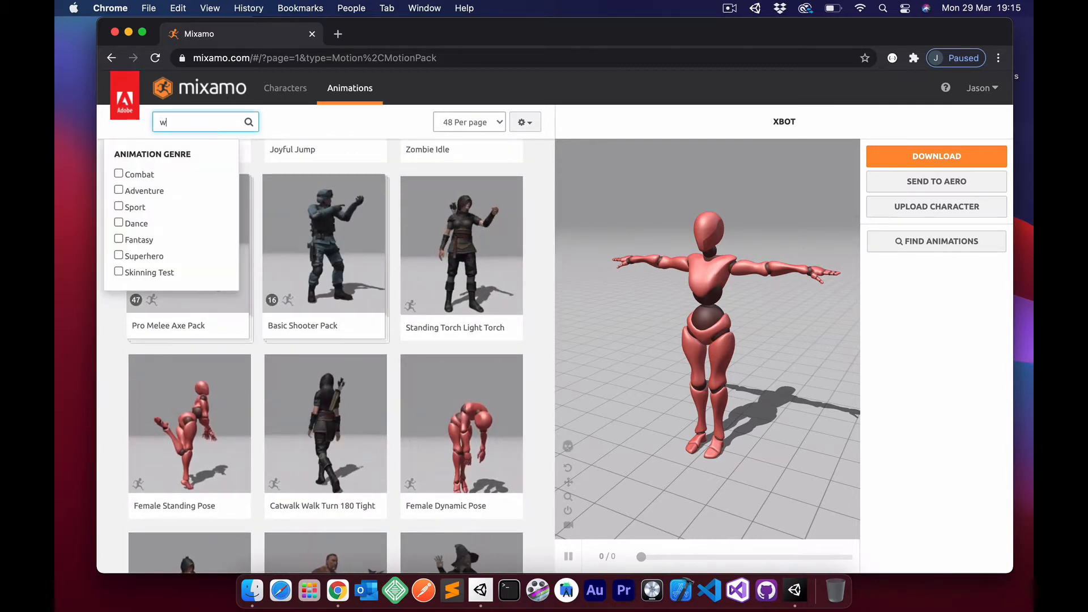
{"action": "key", "text": "Return"}
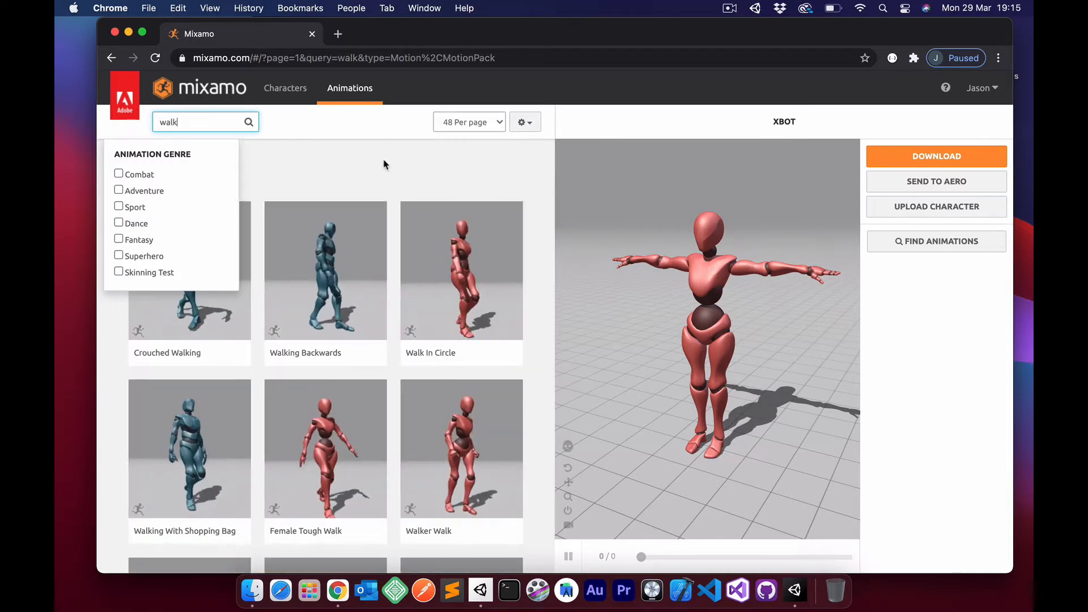
{"action": "left_click", "coordinate": [382, 134]}
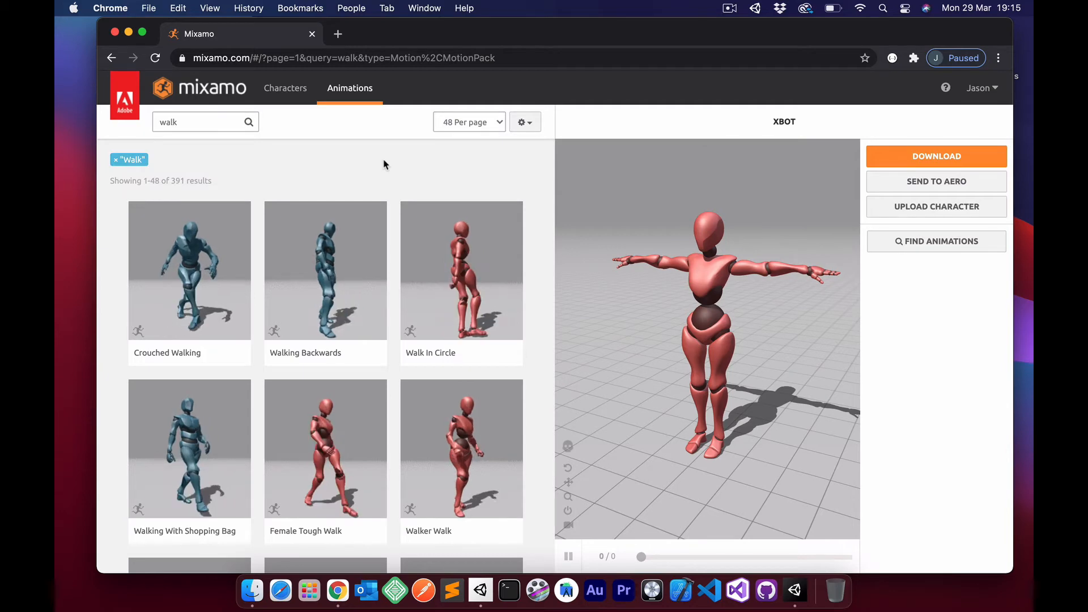
Step: Apply the Walking animation to the XBot character and make it play In Place
{"action": "scroll", "coordinate": [383, 165], "scroll_direction": "down", "scroll_amount": 3}
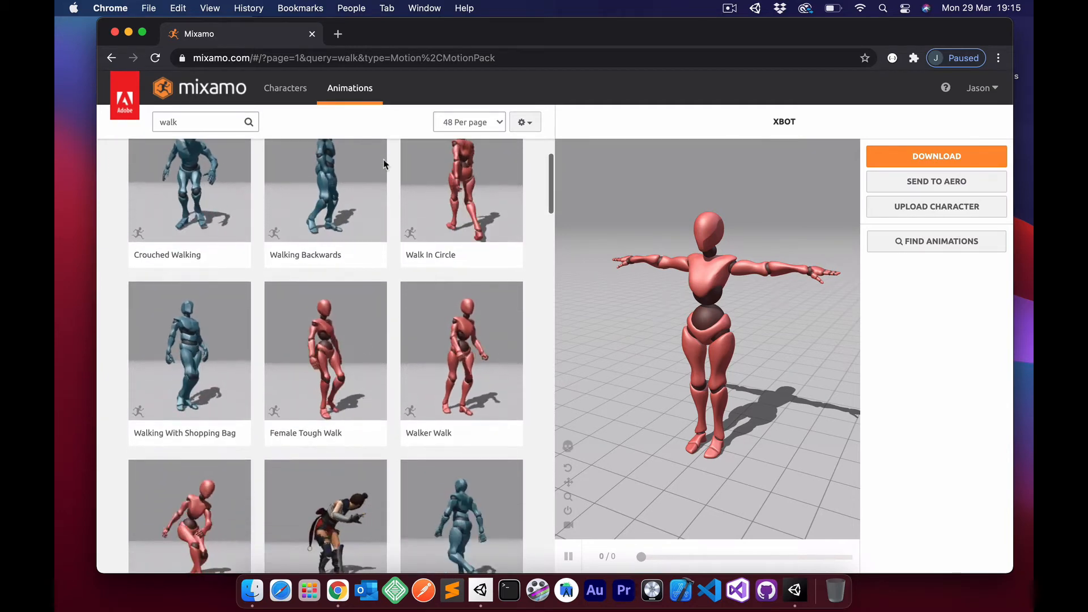
{"action": "scroll", "coordinate": [384, 165], "scroll_direction": "down", "scroll_amount": 2}
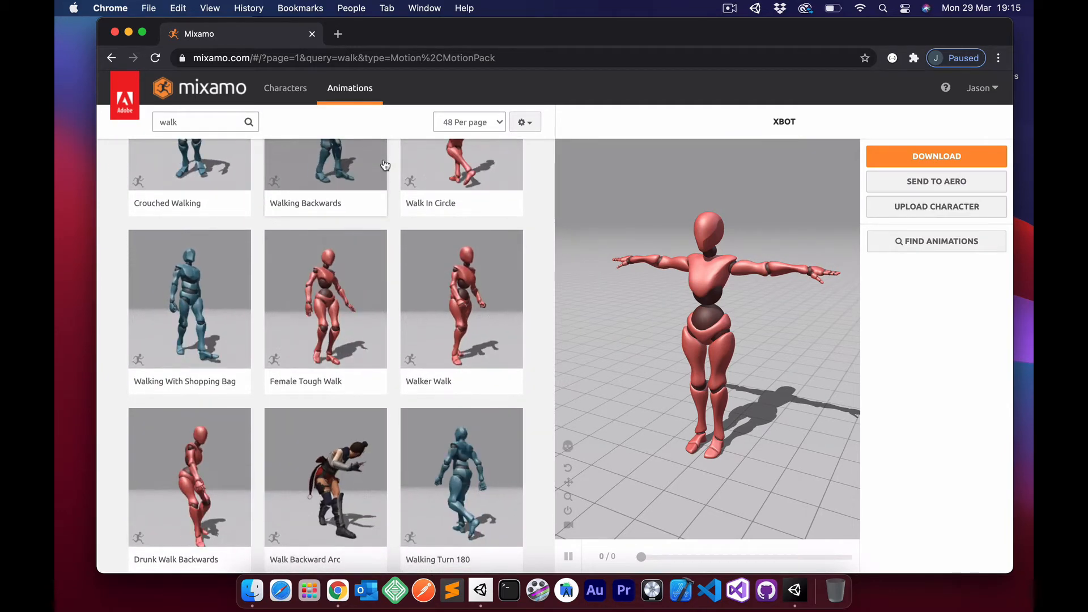
{"action": "scroll", "coordinate": [385, 165], "scroll_direction": "down", "scroll_amount": 1}
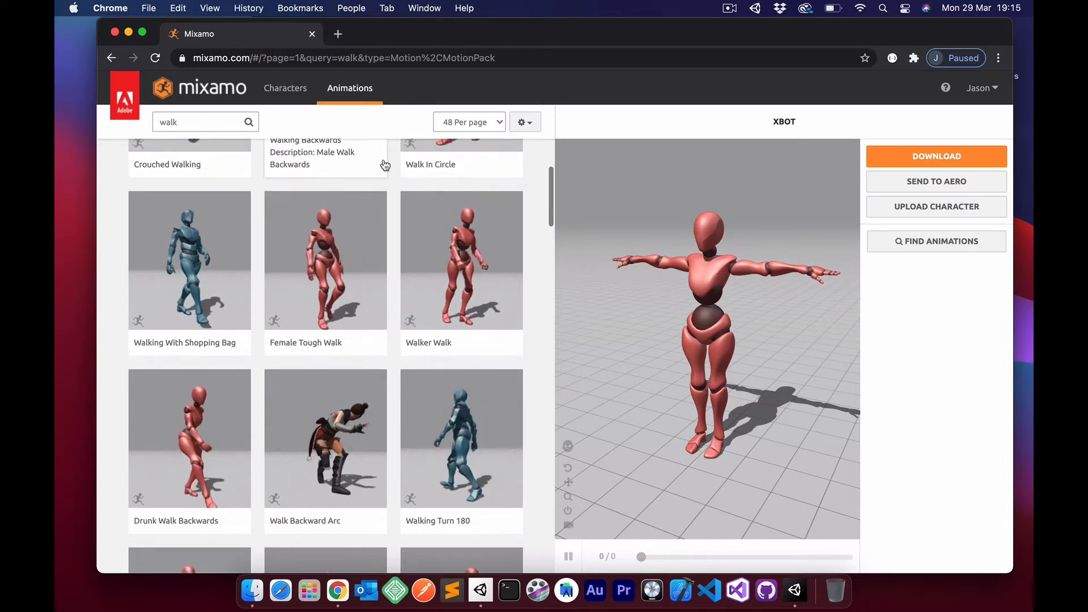
{"action": "scroll", "coordinate": [385, 165], "scroll_direction": "down", "scroll_amount": 5}
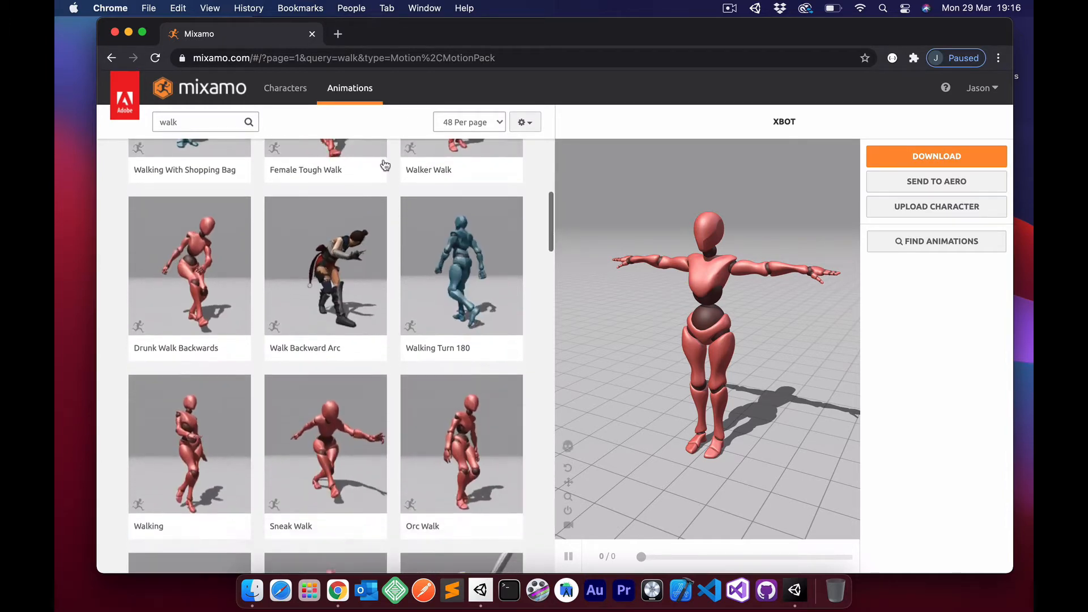
{"action": "scroll", "coordinate": [385, 164], "scroll_direction": "down", "scroll_amount": 2}
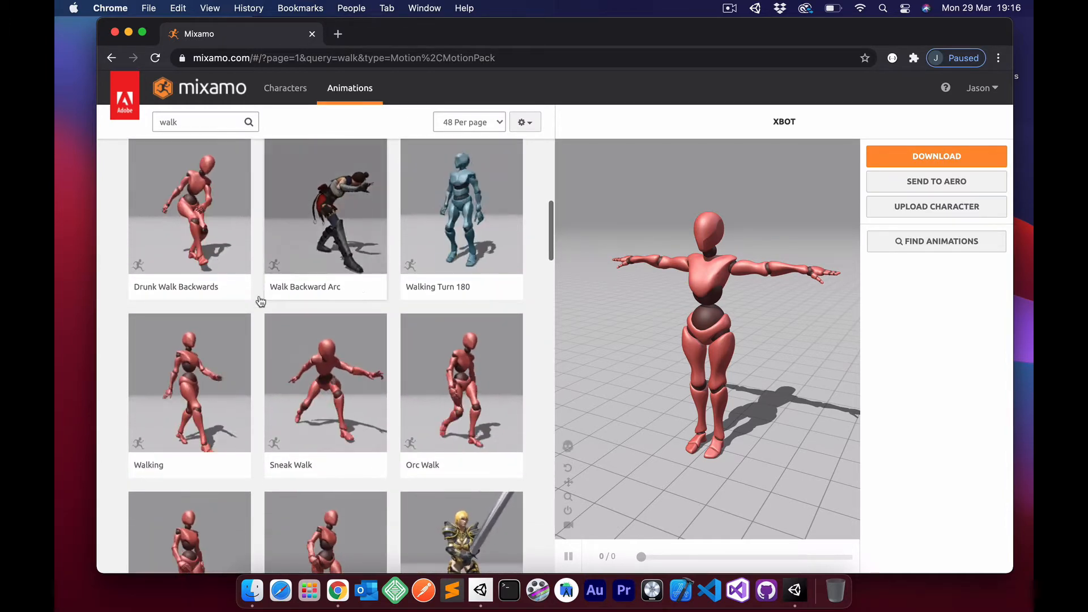
{"action": "left_click", "coordinate": [204, 367]}
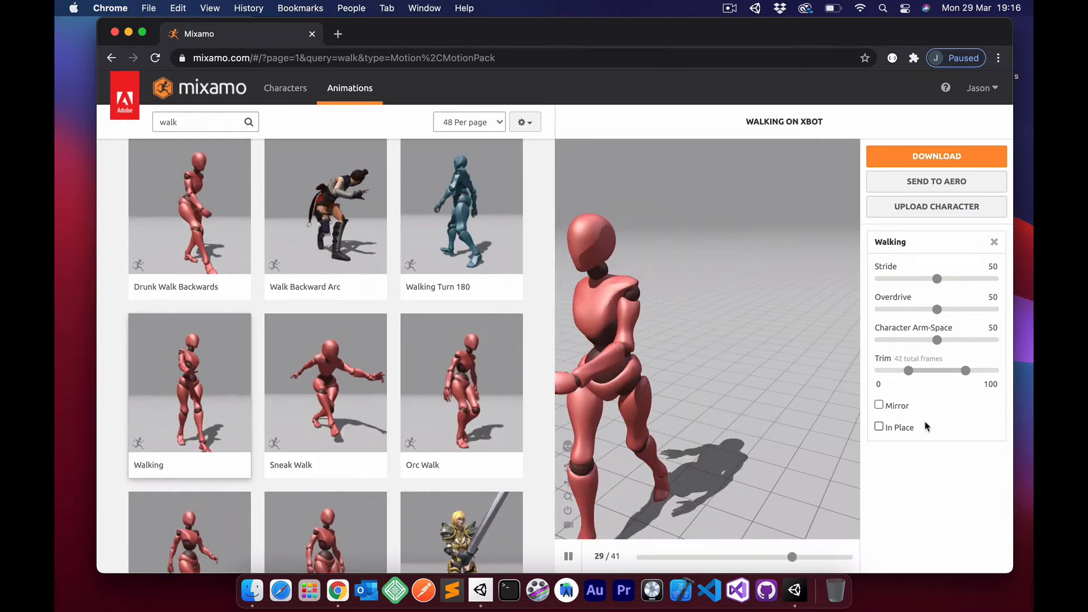
{"action": "left_click", "coordinate": [879, 427]}
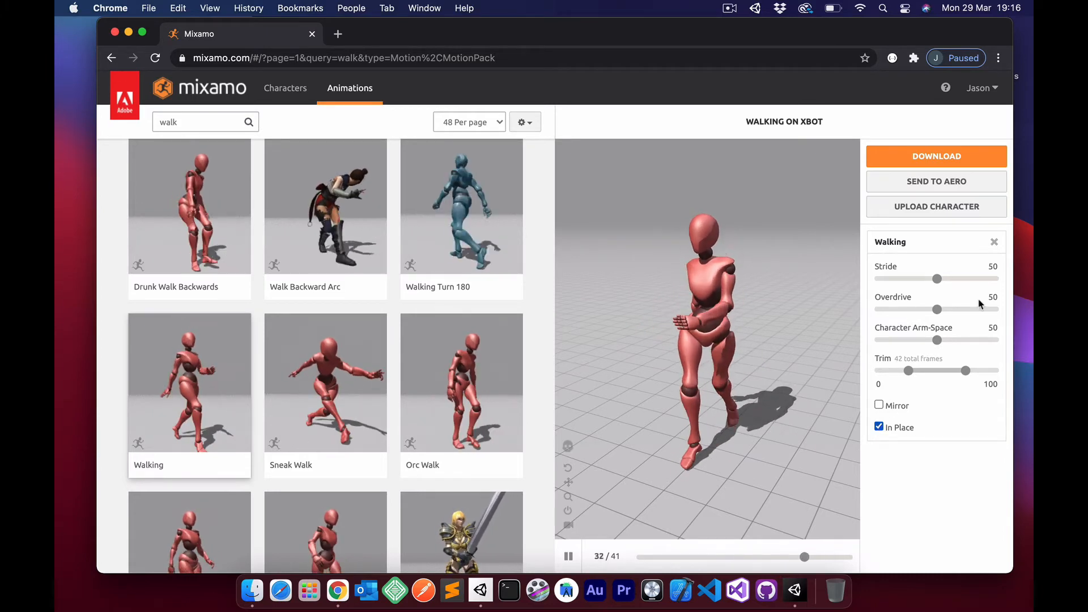
Step: Download the Walking animation in the FBX for Unity (.fbx) format
{"action": "left_click", "coordinate": [943, 158]}
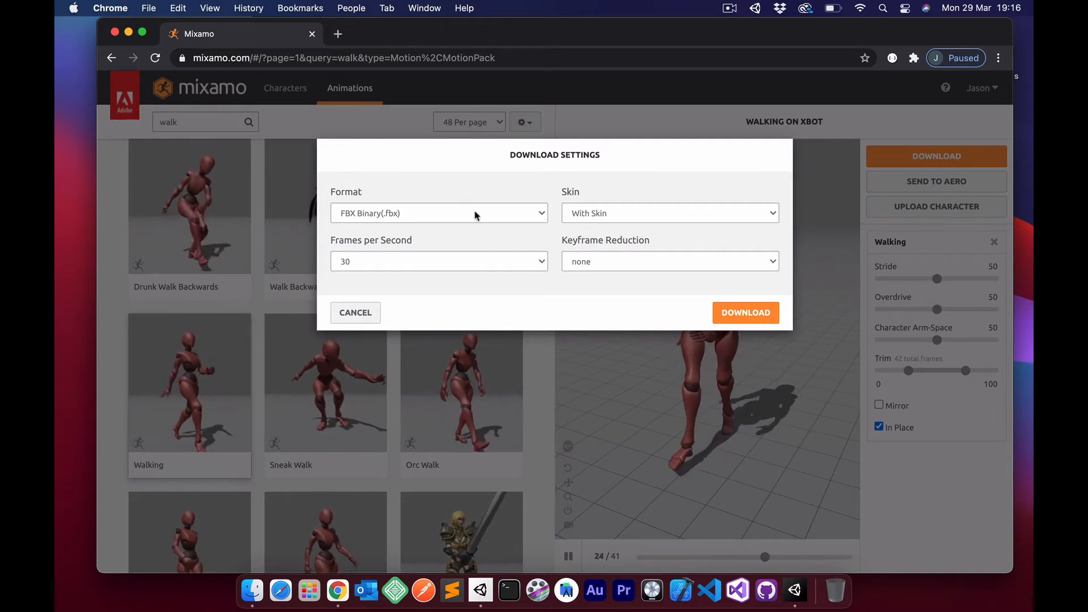
{"action": "left_click", "coordinate": [542, 213]}
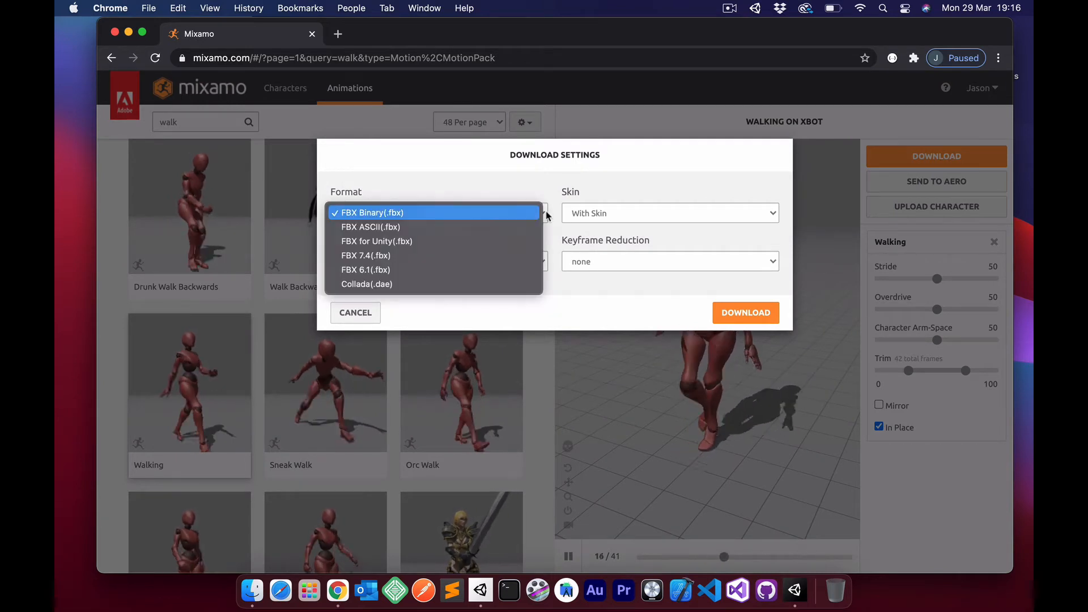
{"action": "left_click", "coordinate": [458, 241]}
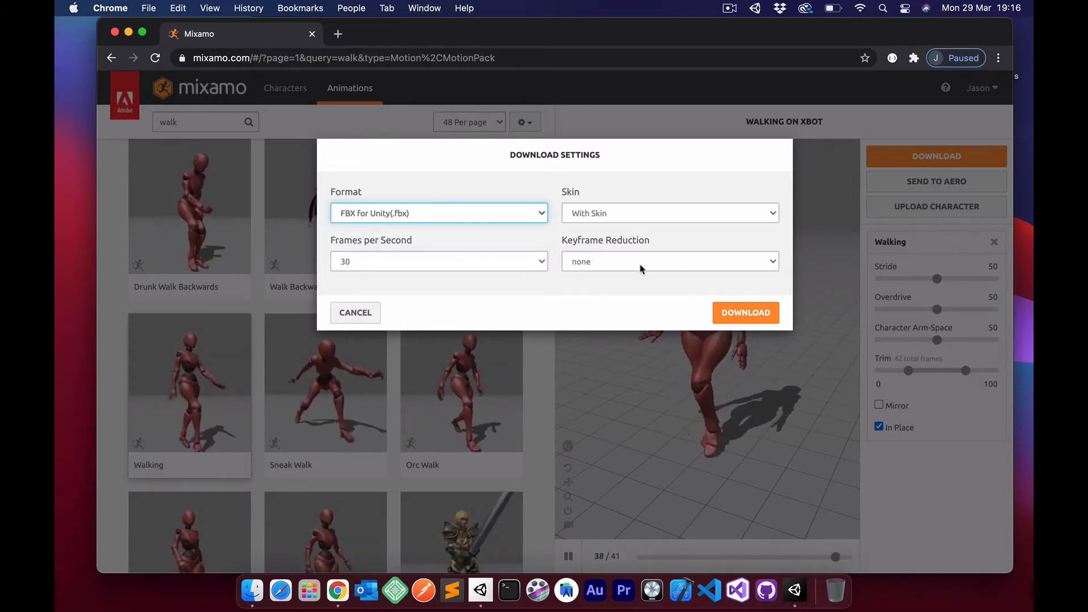
{"action": "left_click", "coordinate": [736, 318]}
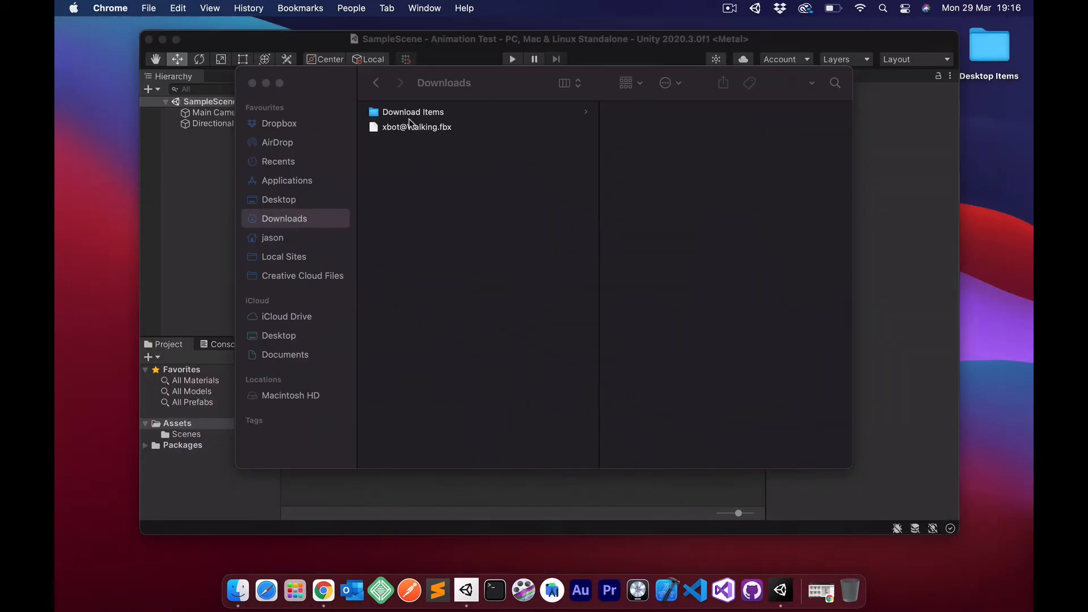
{"action": "left_click_drag", "start_coordinate": [515, 83], "coordinate": [688, 168]}
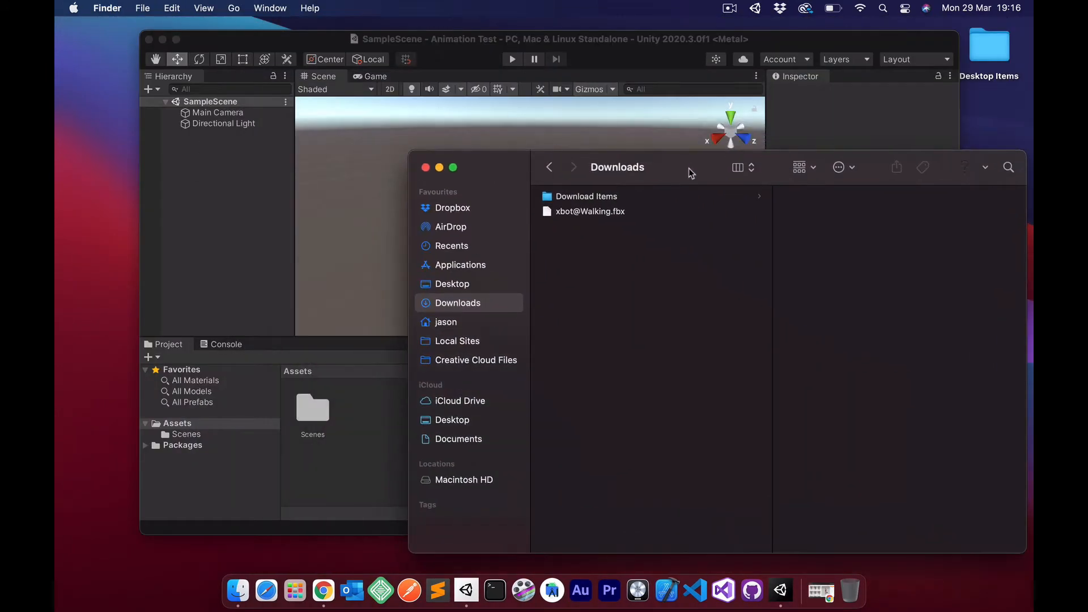
{"action": "left_click", "coordinate": [667, 57]}
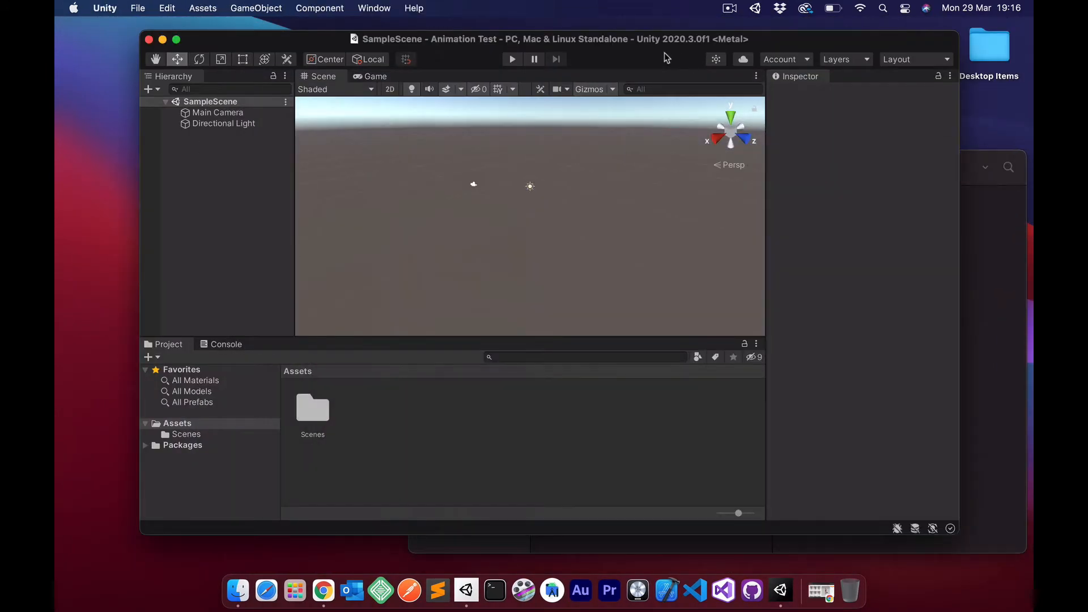
{"action": "left_click", "coordinate": [982, 259]}
{"action": "left_click", "coordinate": [589, 213]}
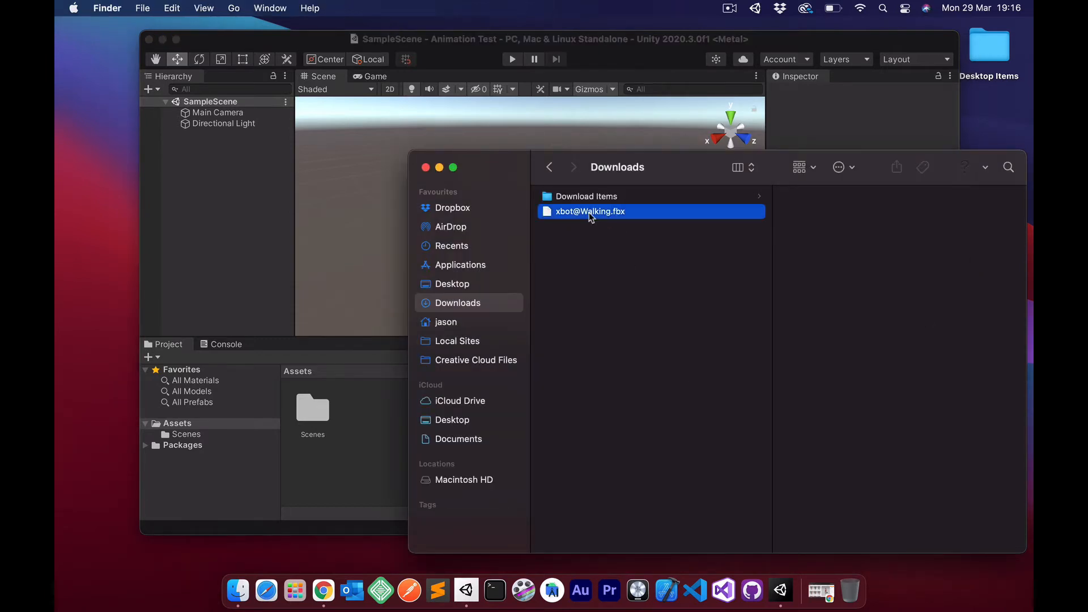
{"action": "left_click_drag", "start_coordinate": [566, 212], "coordinate": [377, 441]}
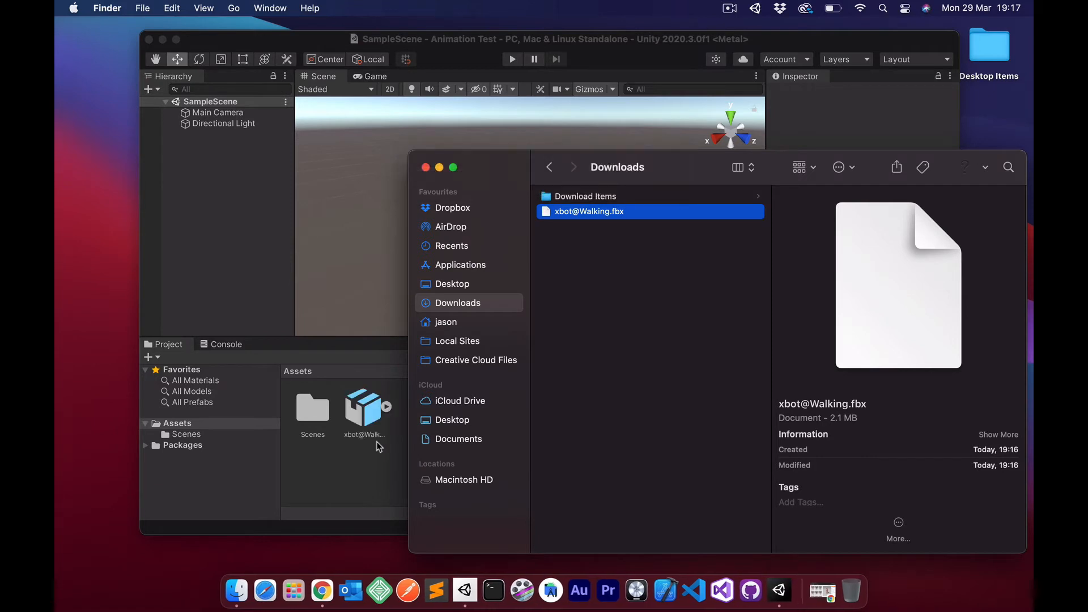
{"action": "left_click", "coordinate": [357, 468]}
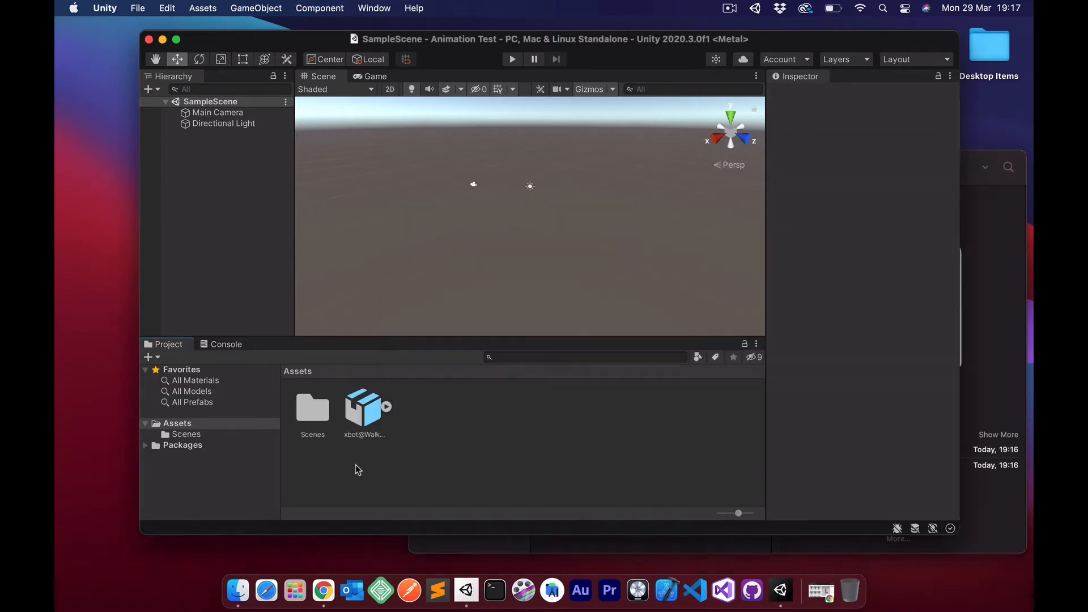
Step: Inspect the sub-assets contained in the imported xbot@Walking model, then collapse it again
{"action": "left_click", "coordinate": [389, 407]}
{"action": "left_click", "coordinate": [392, 407]}
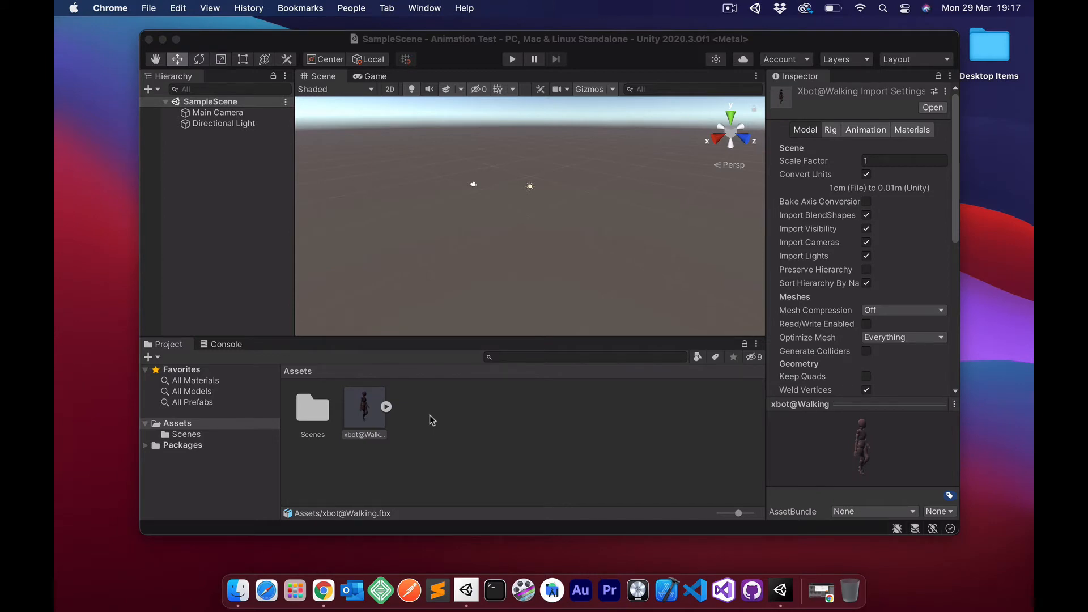
{"action": "left_click", "coordinate": [387, 407]}
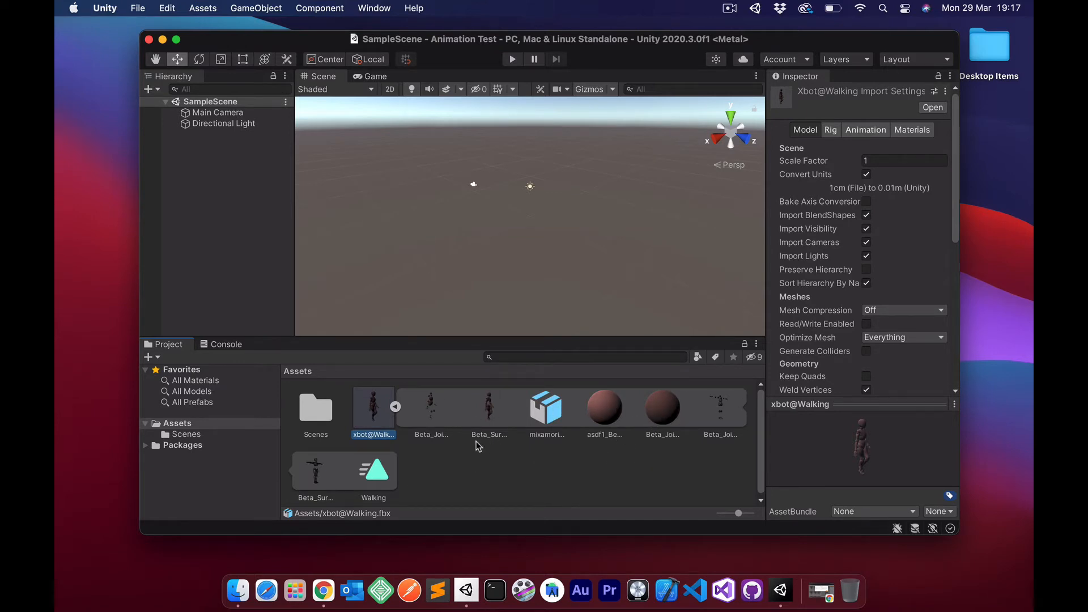
{"action": "left_click", "coordinate": [395, 407]}
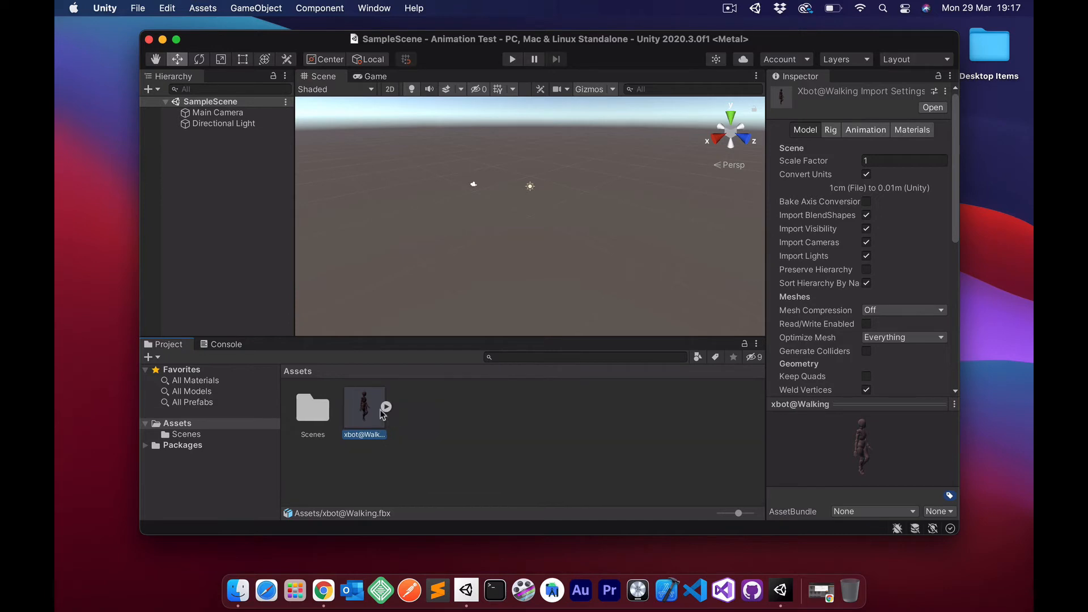
Step: Add a 3D plane to SampleScene
{"action": "right_click", "coordinate": [222, 175]}
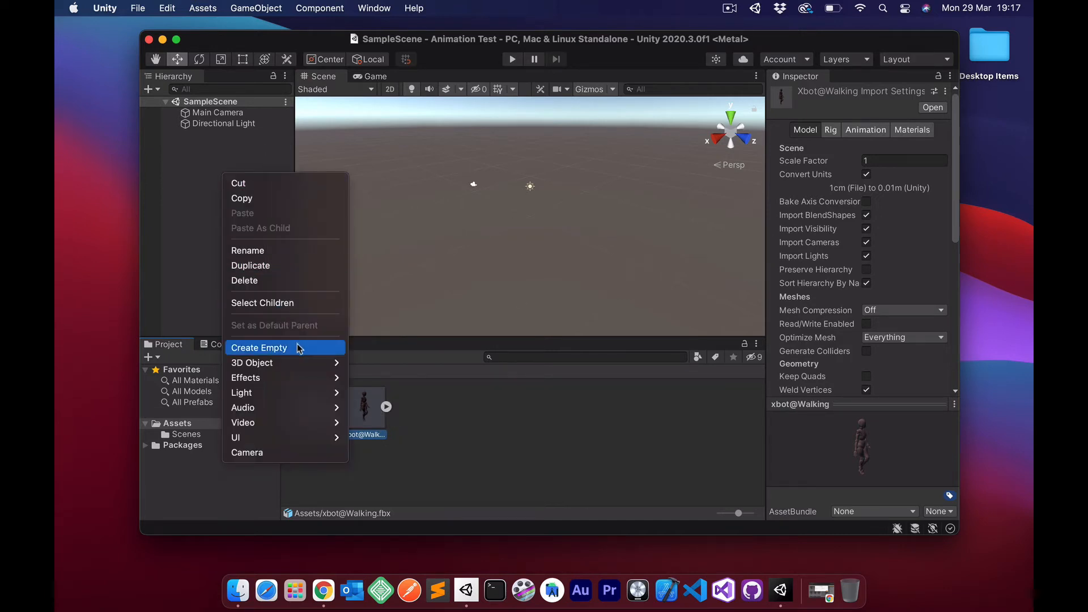
{"action": "mouse_move", "coordinate": [306, 363]}
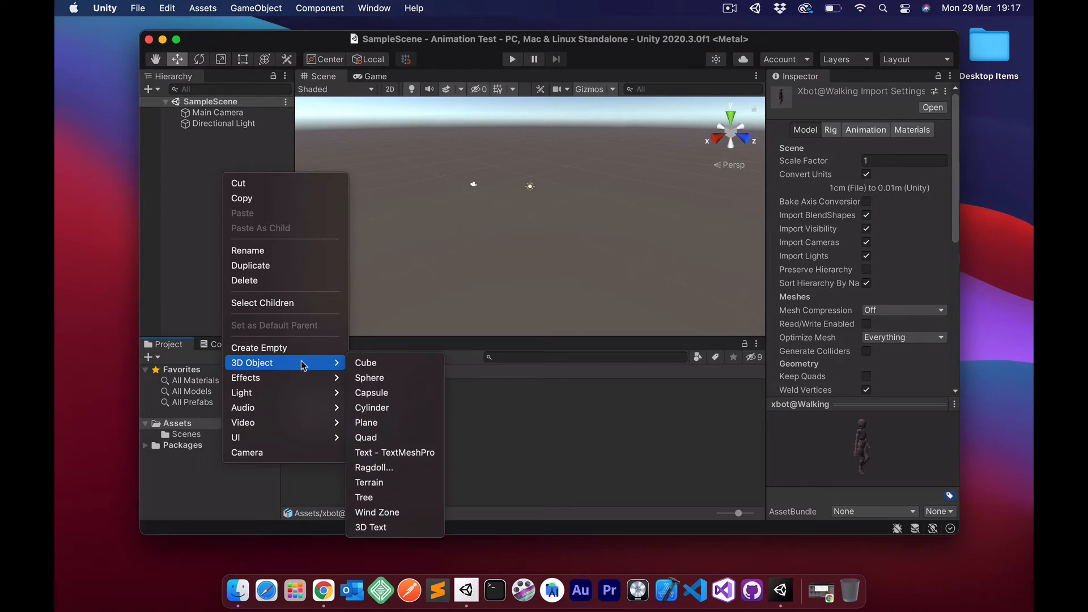
{"action": "left_click", "coordinate": [391, 422]}
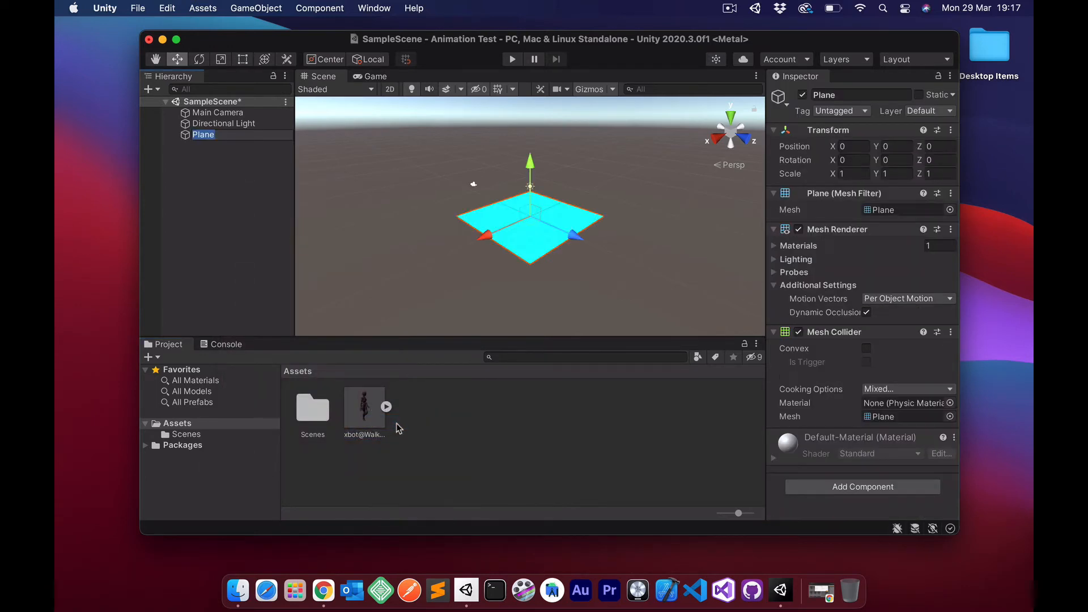
Step: Scale the plane up uniformly to about 3.86 on all three axes
{"action": "left_click", "coordinate": [221, 60]}
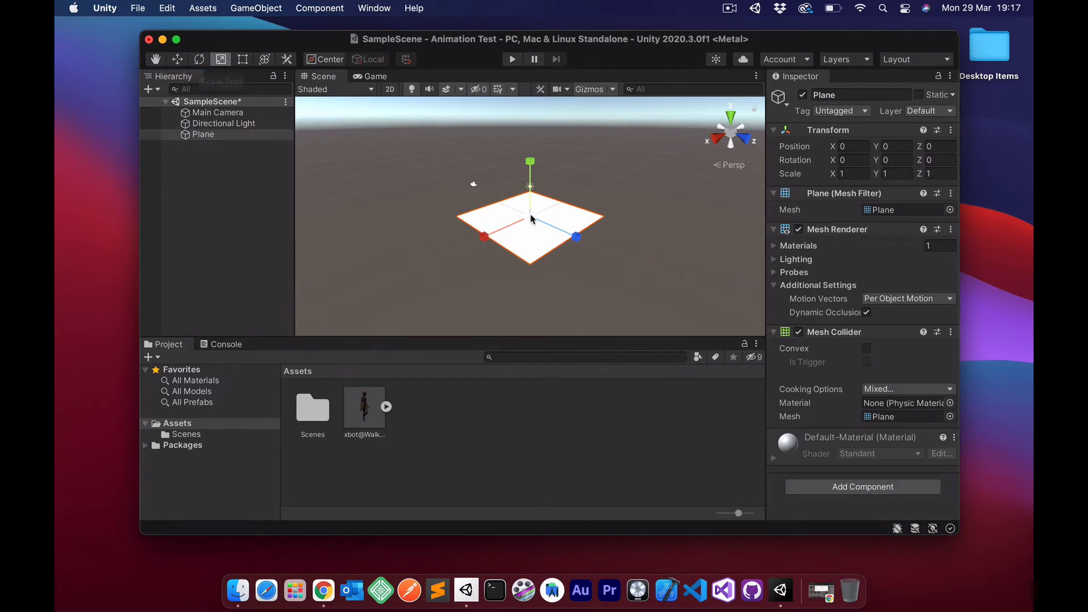
{"action": "left_click_drag", "start_coordinate": [531, 217], "coordinate": [597, 90]}
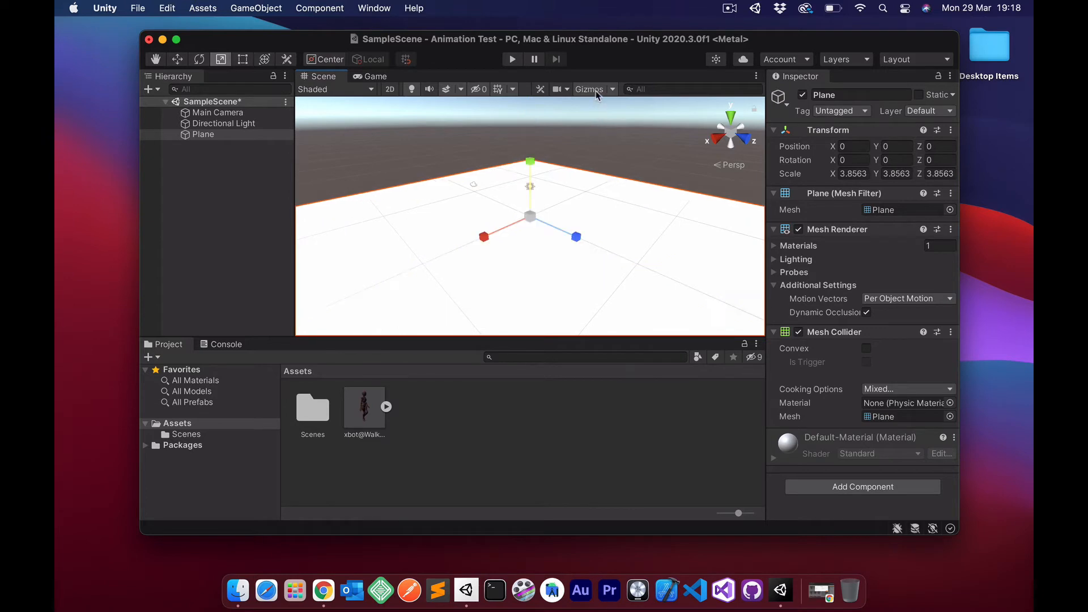
{"action": "left_click", "coordinate": [430, 436]}
Step: Add the xbot@Walking model to SampleScene and view it up close in an enlarged scene view
{"action": "left_click_drag", "start_coordinate": [362, 407], "coordinate": [215, 214]}
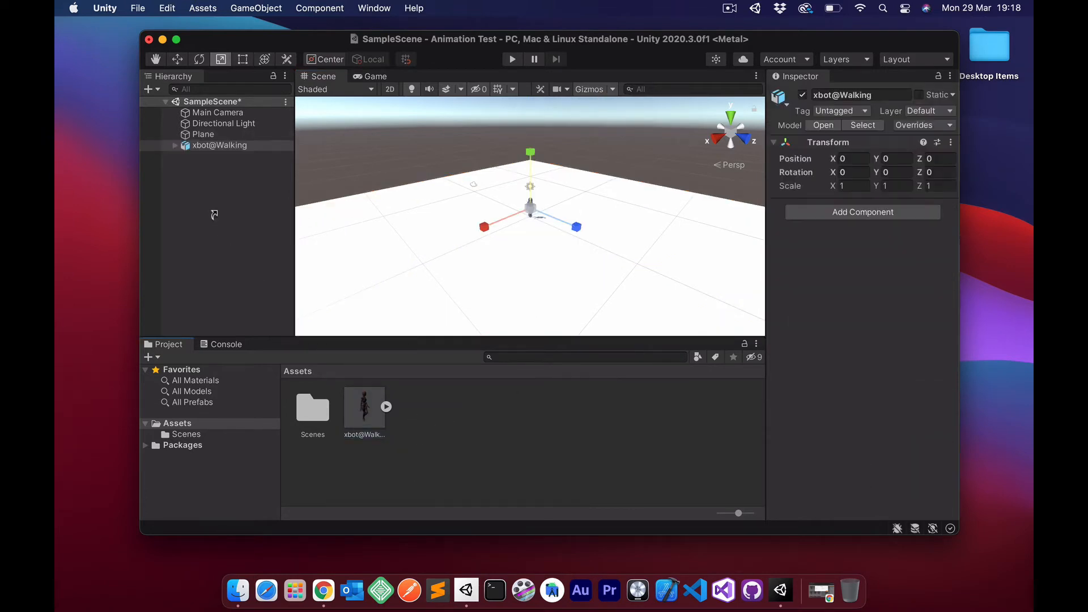
{"action": "key", "text": "shift+space"}
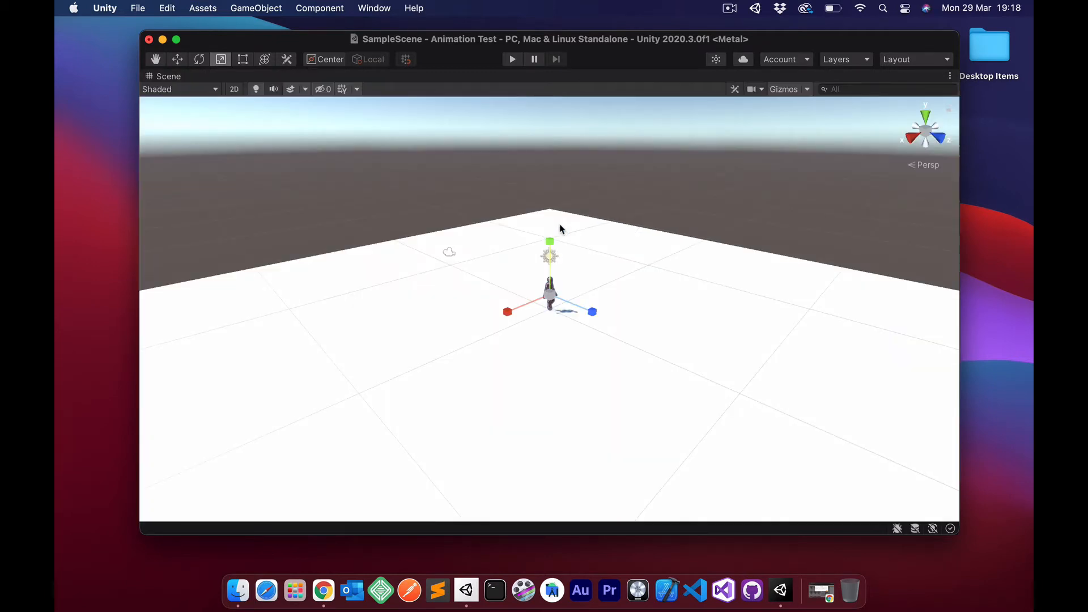
{"action": "scroll", "coordinate": [559, 228], "scroll_direction": "down", "scroll_amount": 2}
{"action": "scroll", "coordinate": [559, 229], "scroll_direction": "up", "scroll_amount": 5}
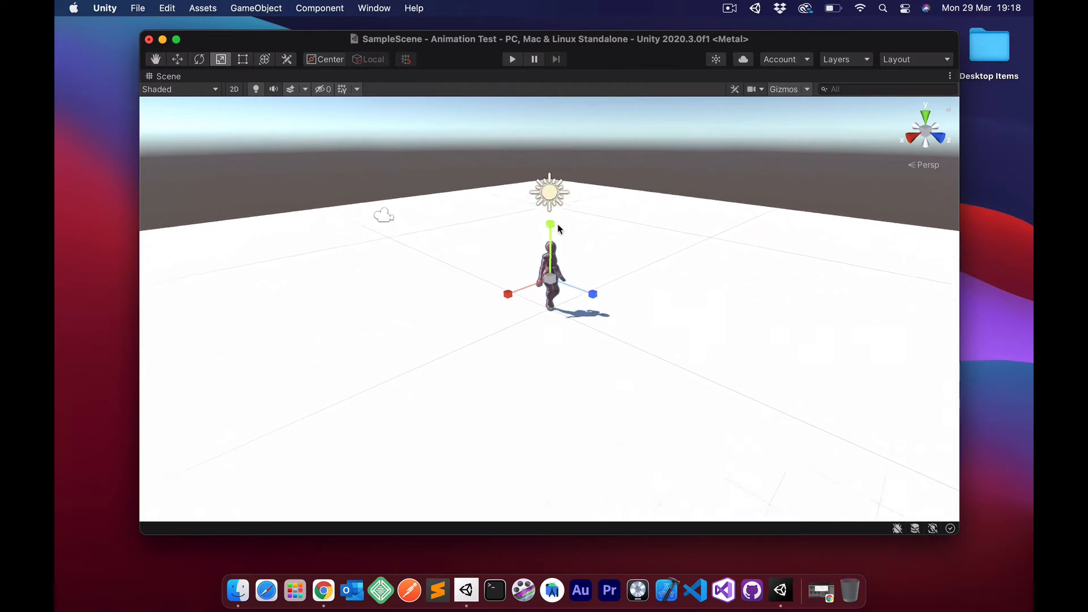
{"action": "scroll", "coordinate": [558, 229], "scroll_direction": "up", "scroll_amount": 5}
{"action": "scroll", "coordinate": [563, 172], "scroll_direction": "down", "scroll_amount": 4}
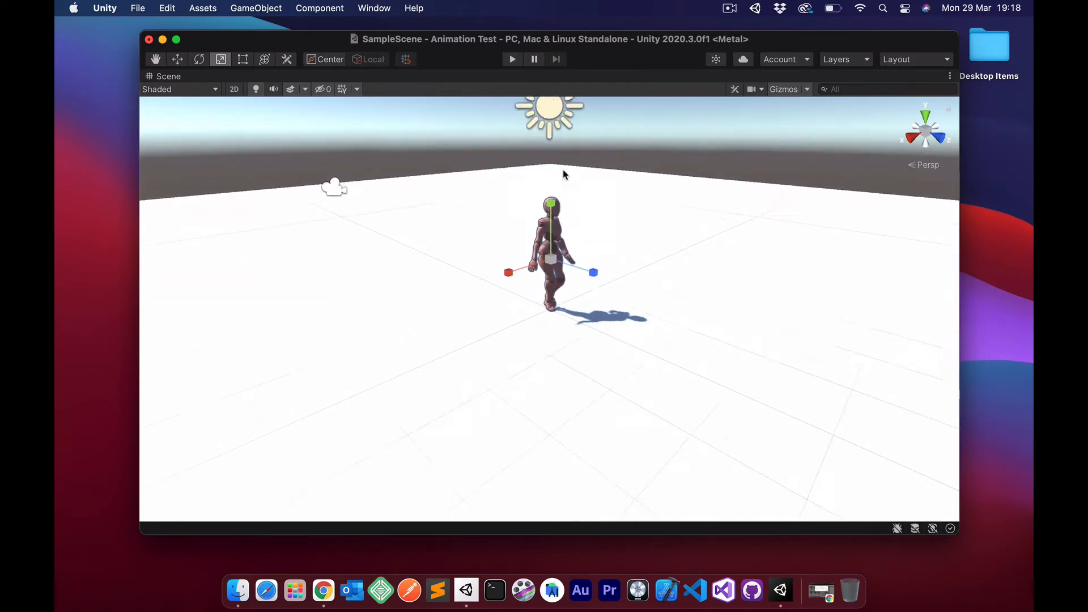
{"action": "scroll", "coordinate": [564, 172], "scroll_direction": "up", "scroll_amount": 2}
{"action": "scroll", "coordinate": [564, 173], "scroll_direction": "down", "scroll_amount": 4}
{"action": "scroll", "coordinate": [563, 171], "scroll_direction": "up", "scroll_amount": 2}
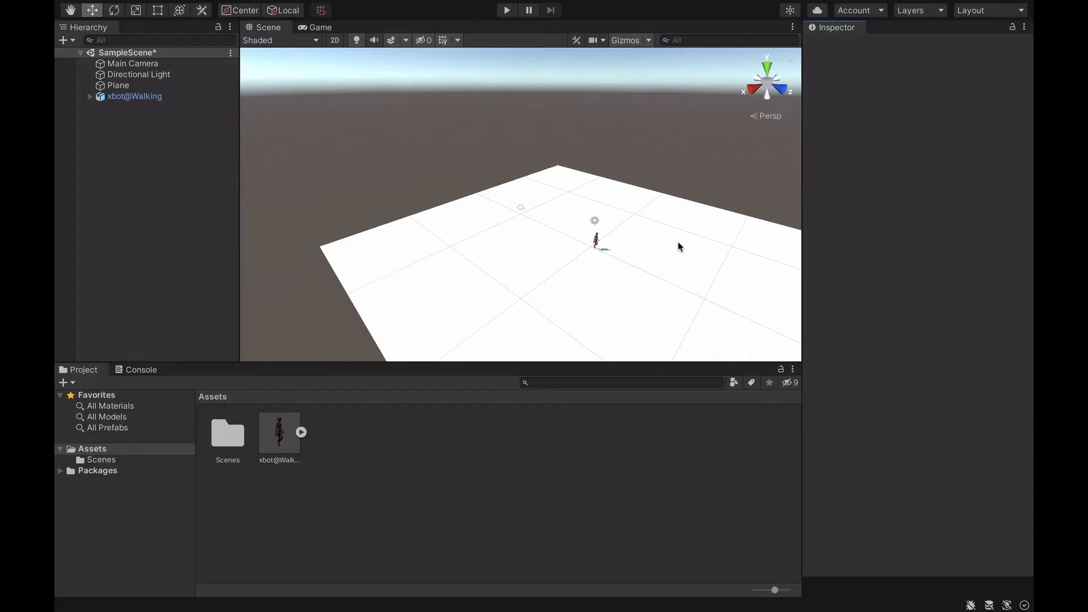
Step: Run the scene to see how the character looks in the game, and stop it again
{"action": "left_click", "coordinate": [508, 11]}
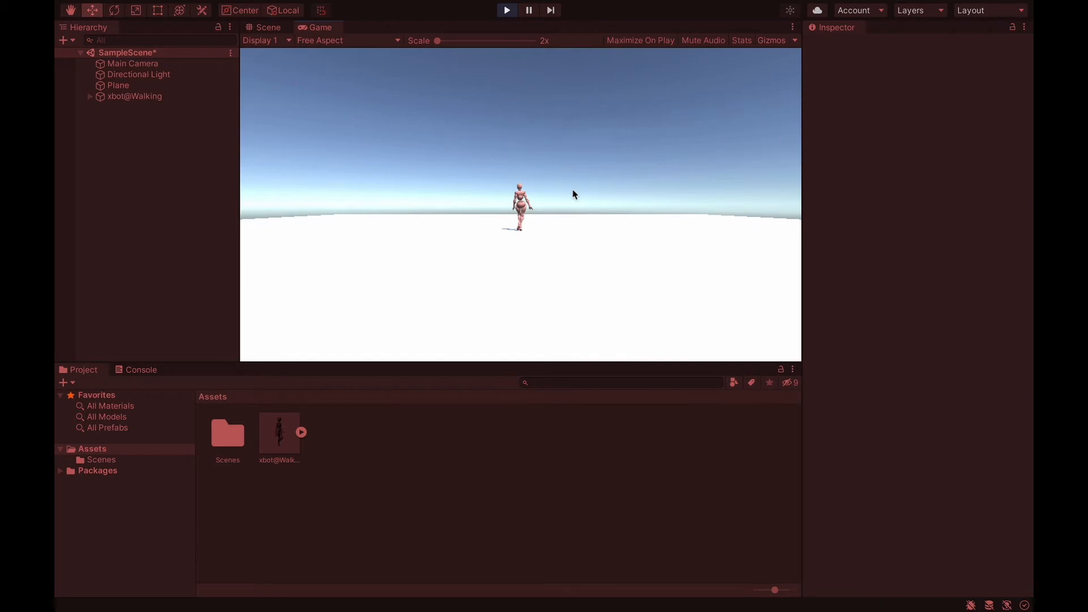
{"action": "left_click", "coordinate": [507, 11]}
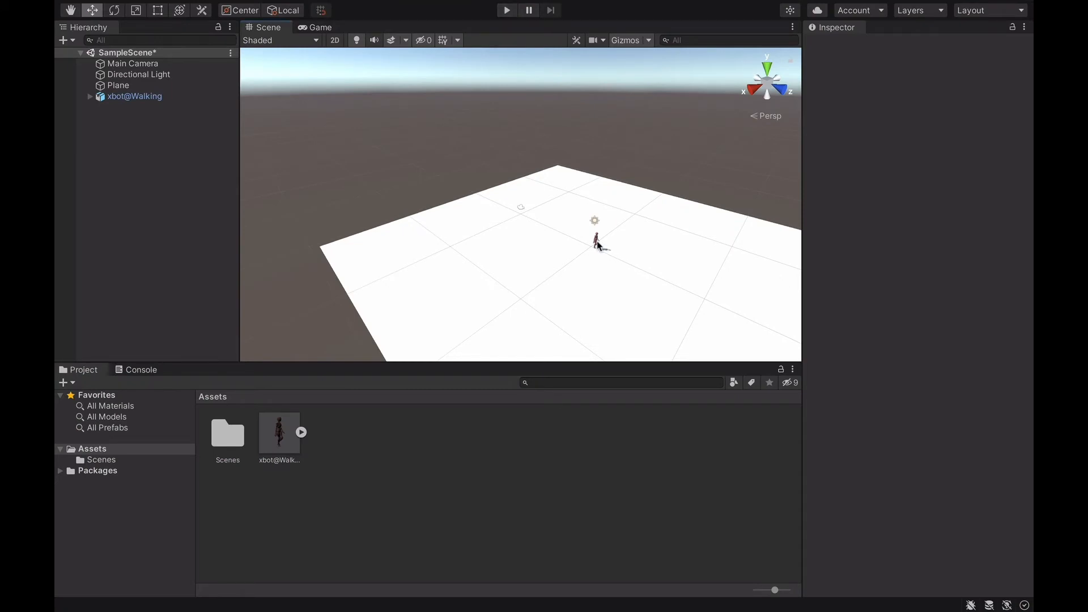
Step: Set the Y rotation of the xbot@Walking character in the scene to 180
{"action": "left_click", "coordinate": [597, 243]}
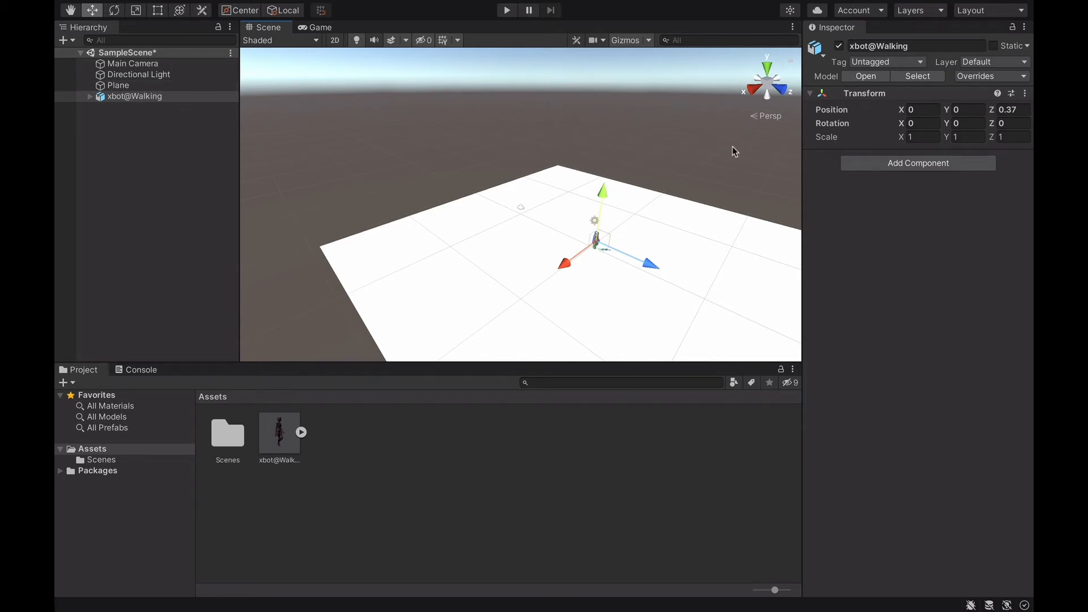
{"action": "left_click", "coordinate": [971, 123]}
{"action": "type", "text": "18"}
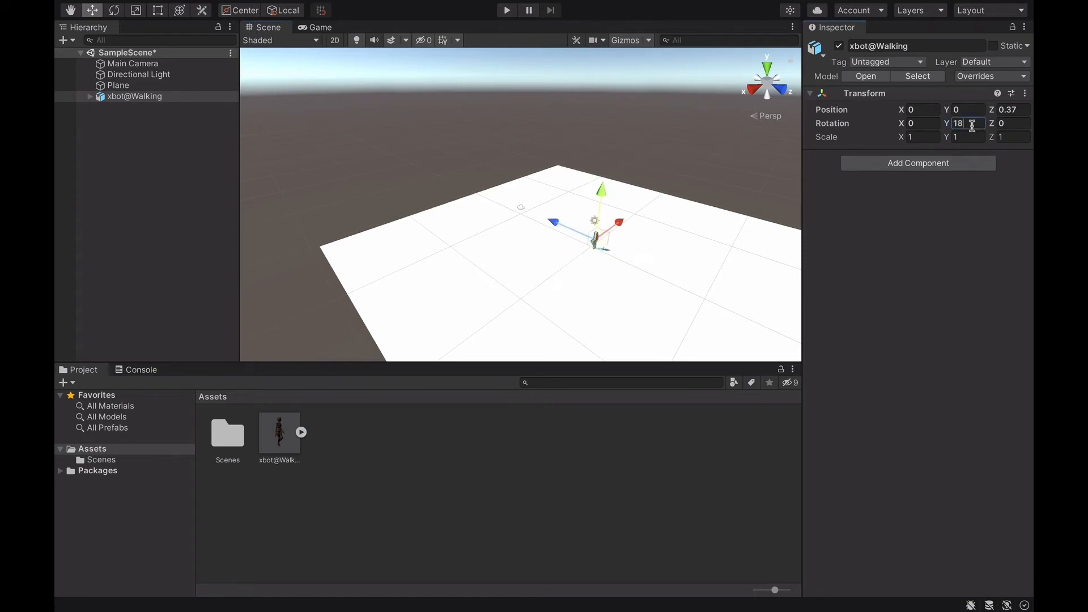
{"action": "type", "text": "0"}
{"action": "left_click", "coordinate": [501, 190]}
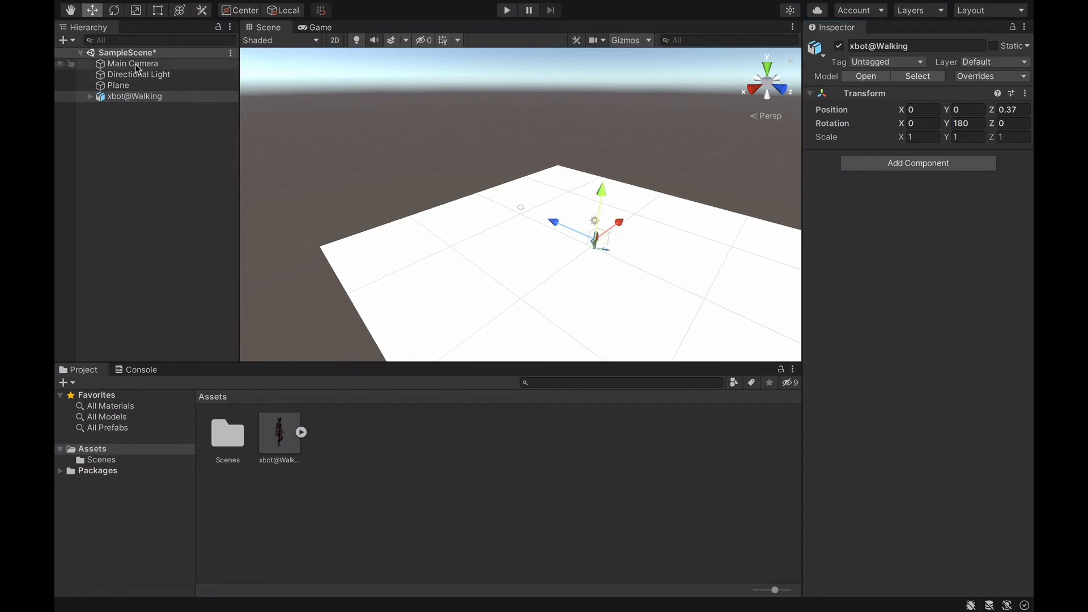
Step: Move the Main Camera closer to the character, to about -2.34 on Z, and check the framing with a short test run
{"action": "left_click_drag", "start_coordinate": [564, 224], "coordinate": [632, 231]}
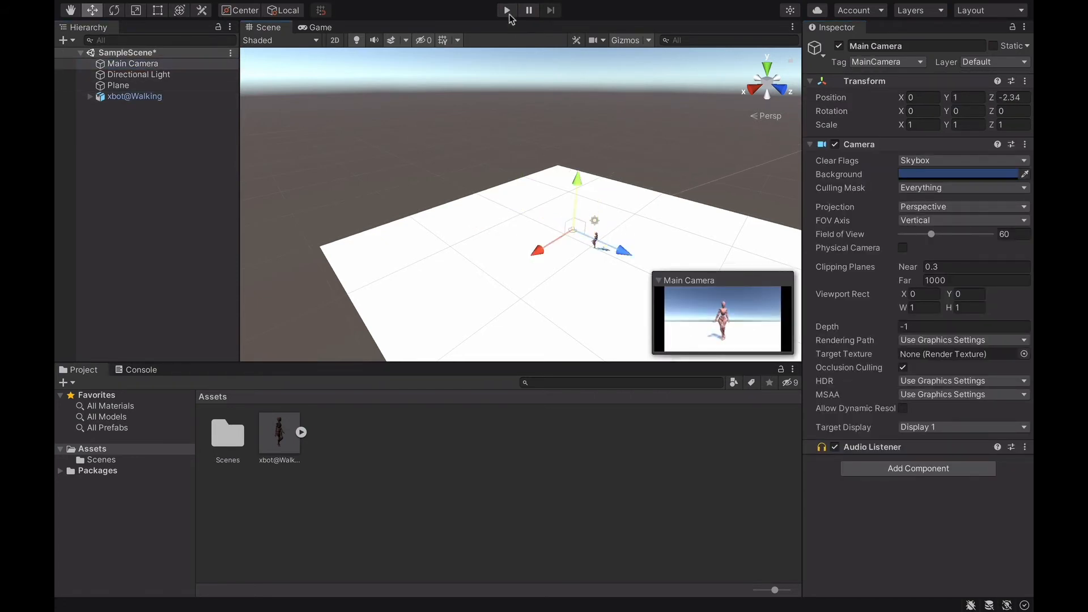
{"action": "left_click", "coordinate": [507, 10]}
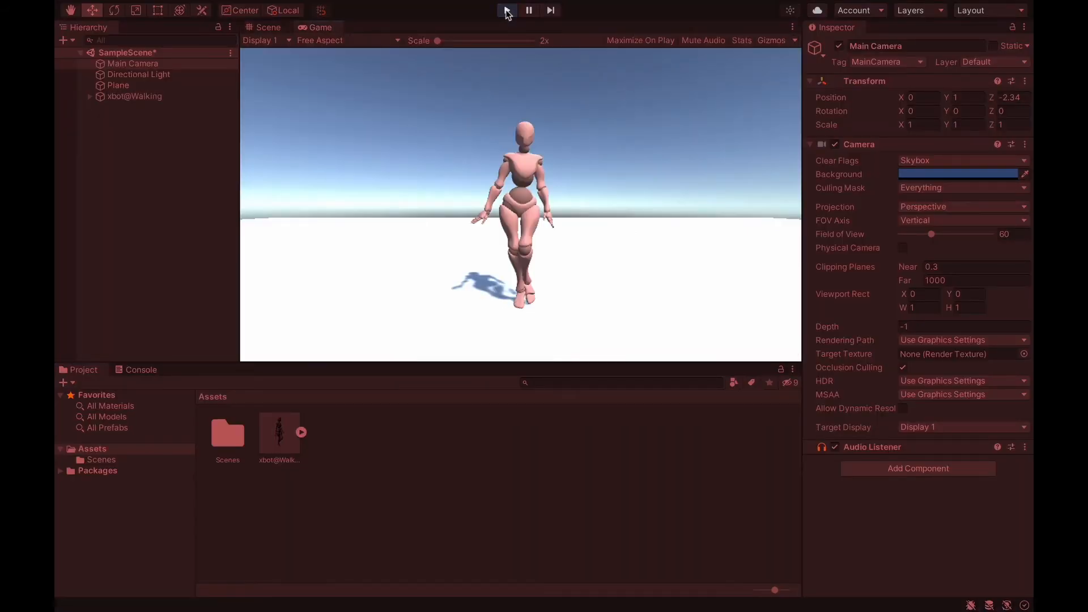
{"action": "left_click", "coordinate": [507, 11]}
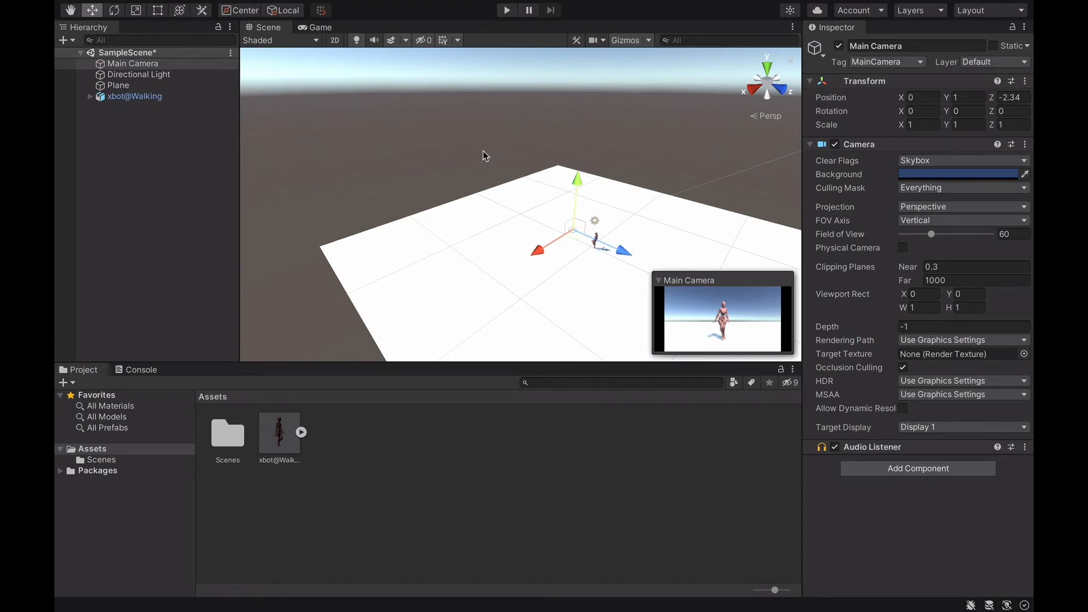
Step: Expand the imported xbot@Walking model in the Assets folder to show its sub-assets
{"action": "left_click", "coordinate": [301, 432]}
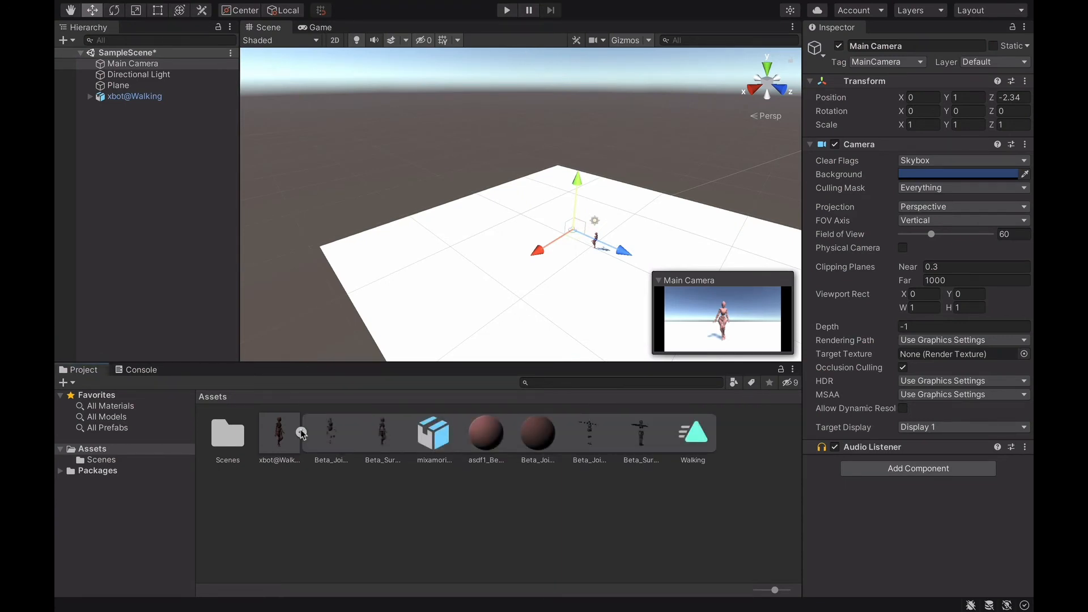
{"action": "right_click", "coordinate": [344, 524]}
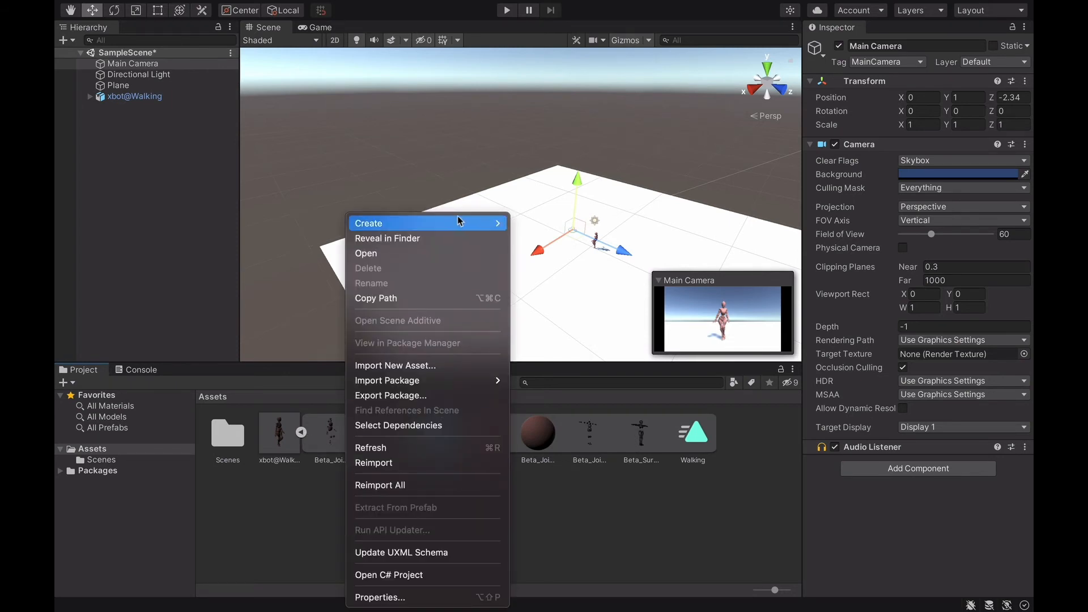
{"action": "mouse_move", "coordinate": [463, 223]}
{"action": "left_click", "coordinate": [233, 531]}
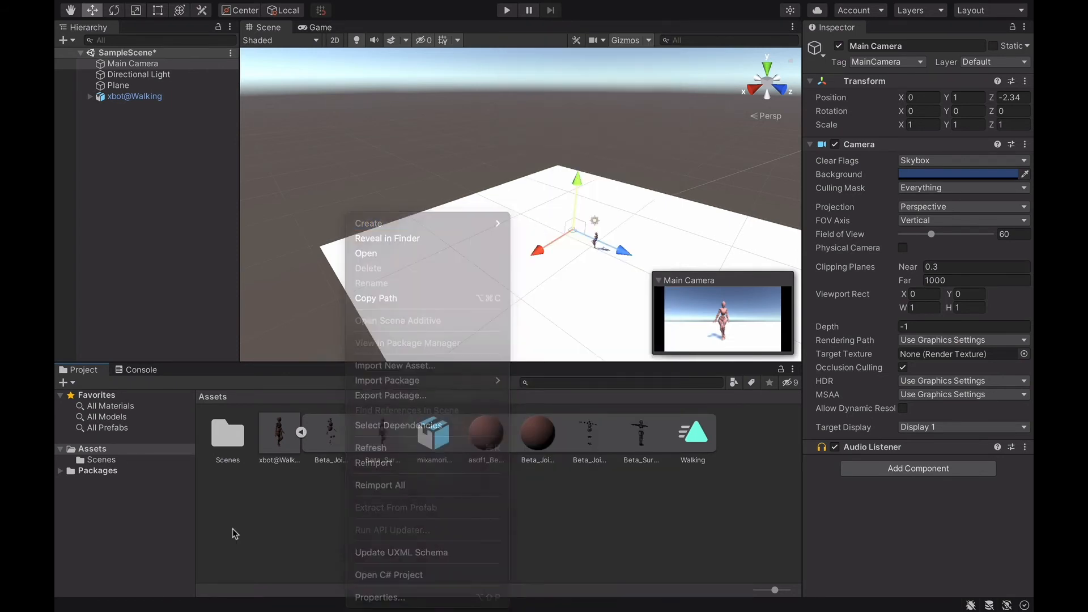
Step: Add an Animator component to the xbot@Walking object in the scene
{"action": "left_click", "coordinate": [151, 99]}
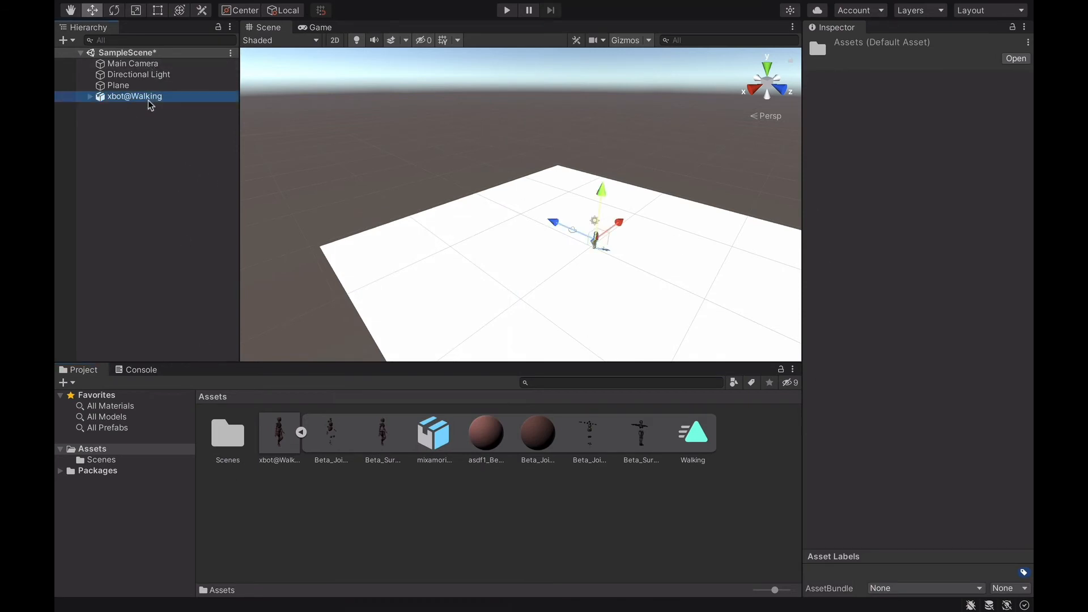
{"action": "left_click", "coordinate": [950, 164]}
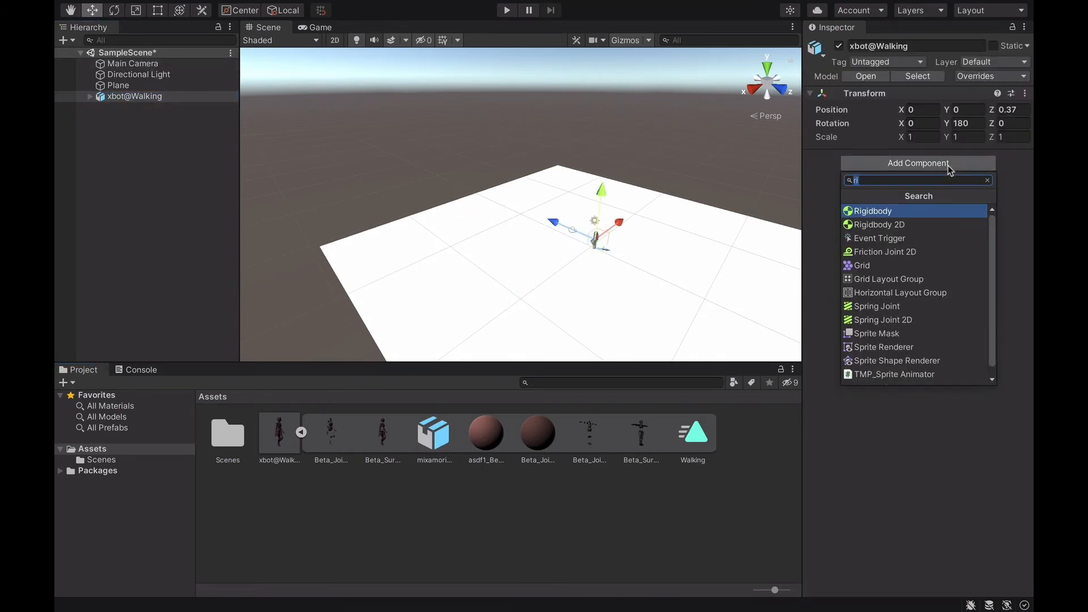
{"action": "type", "text": "ani"}
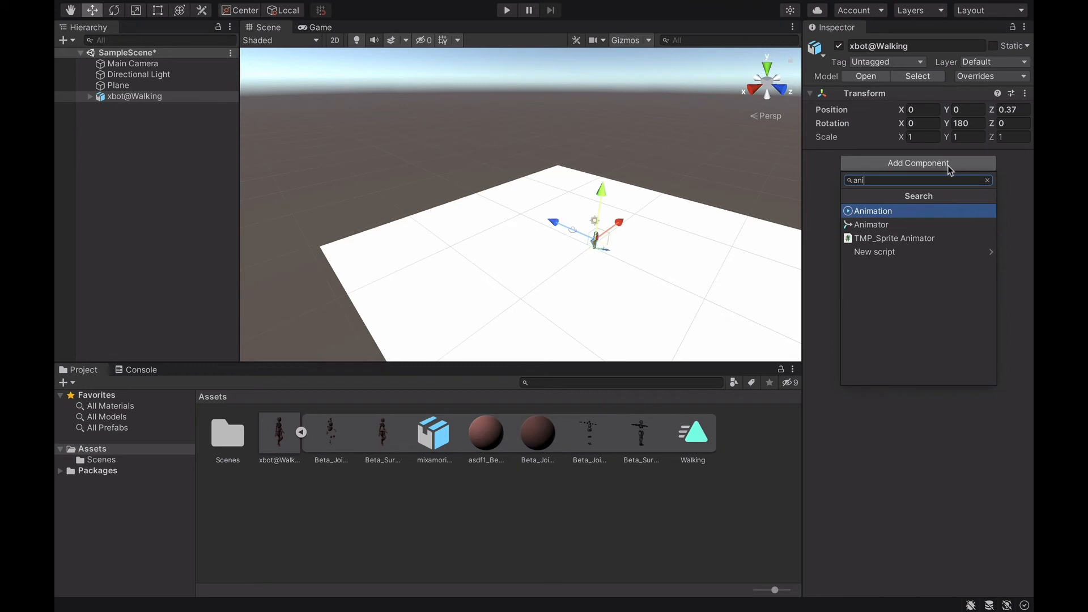
{"action": "key", "text": "Down"}
{"action": "key", "text": "Return"}
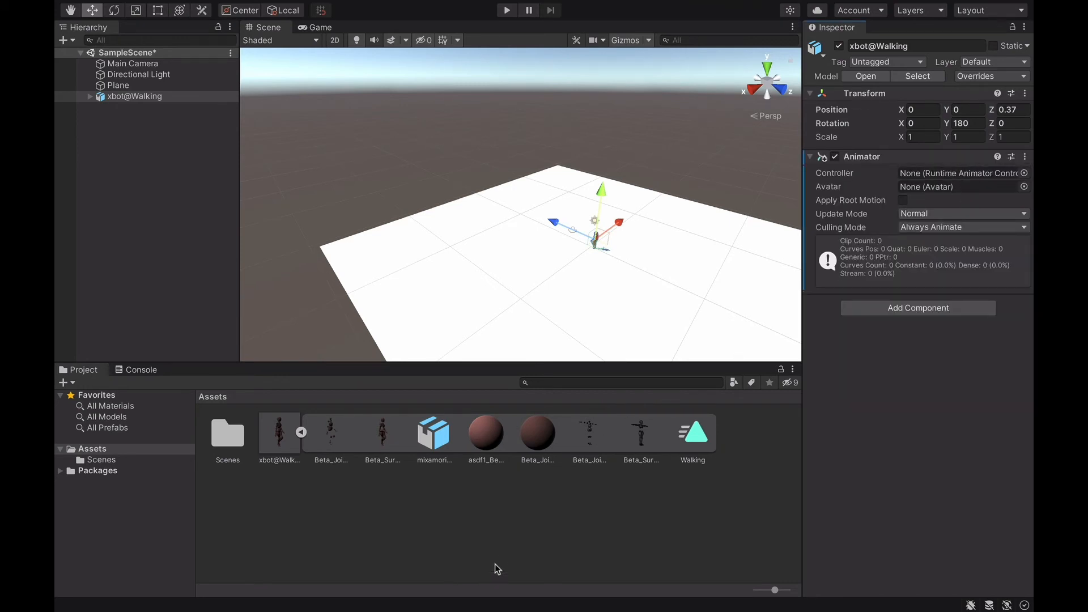
Step: Create an Animator Controller in the Assets folder and name it "Bot controller"
{"action": "right_click", "coordinate": [482, 513]}
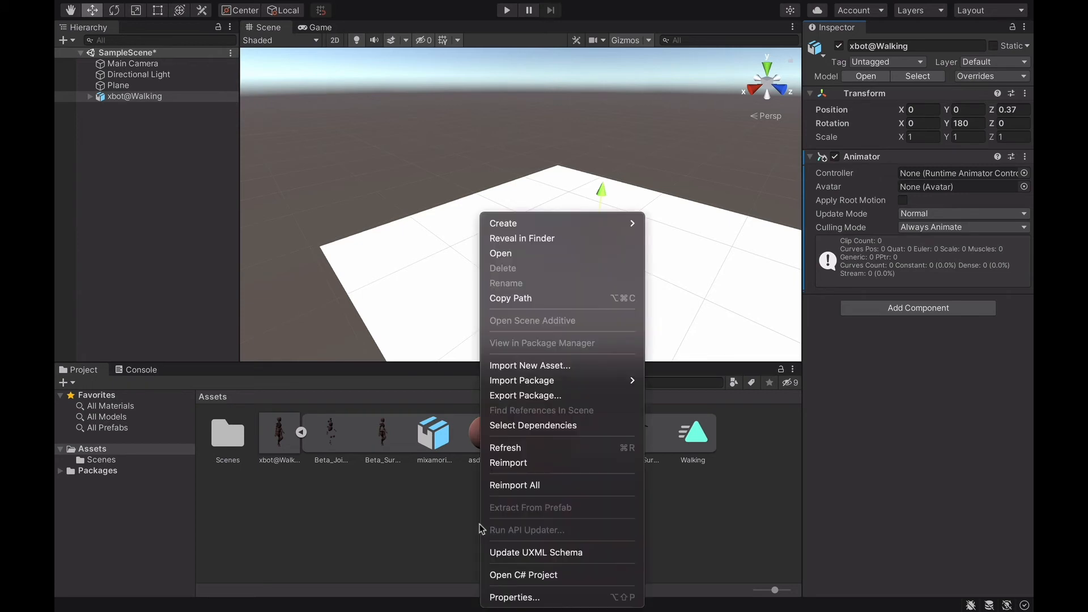
{"action": "mouse_move", "coordinate": [601, 223]}
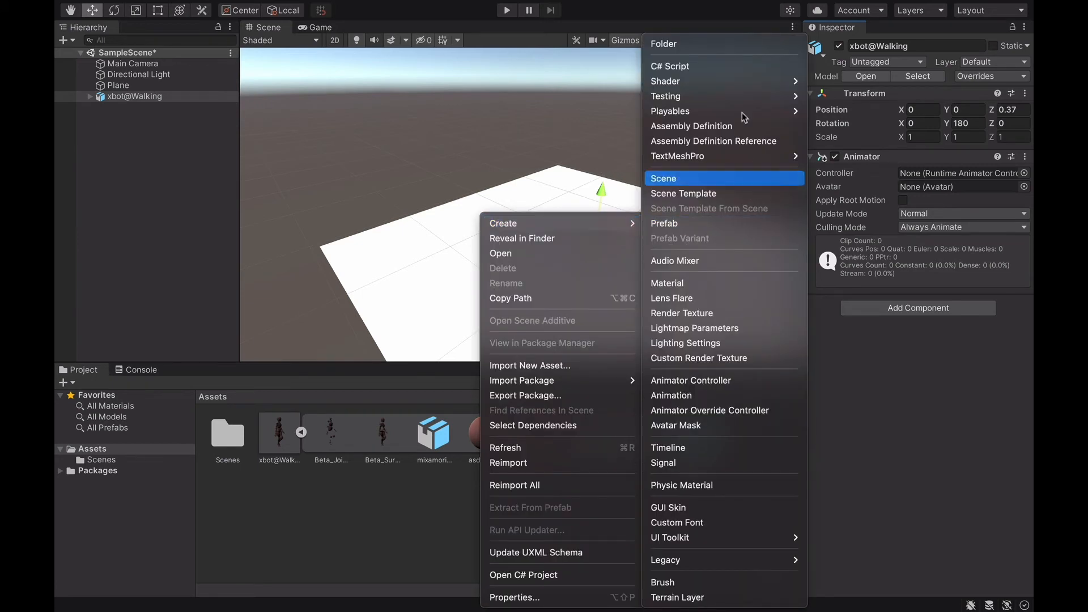
{"action": "mouse_move", "coordinate": [746, 96]}
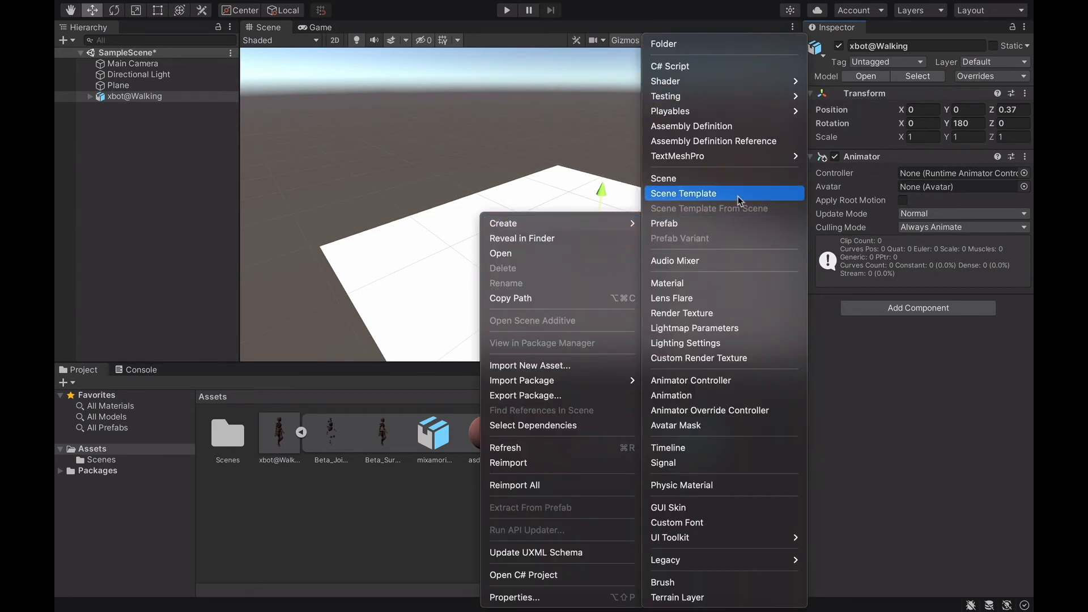
{"action": "left_click", "coordinate": [730, 380]}
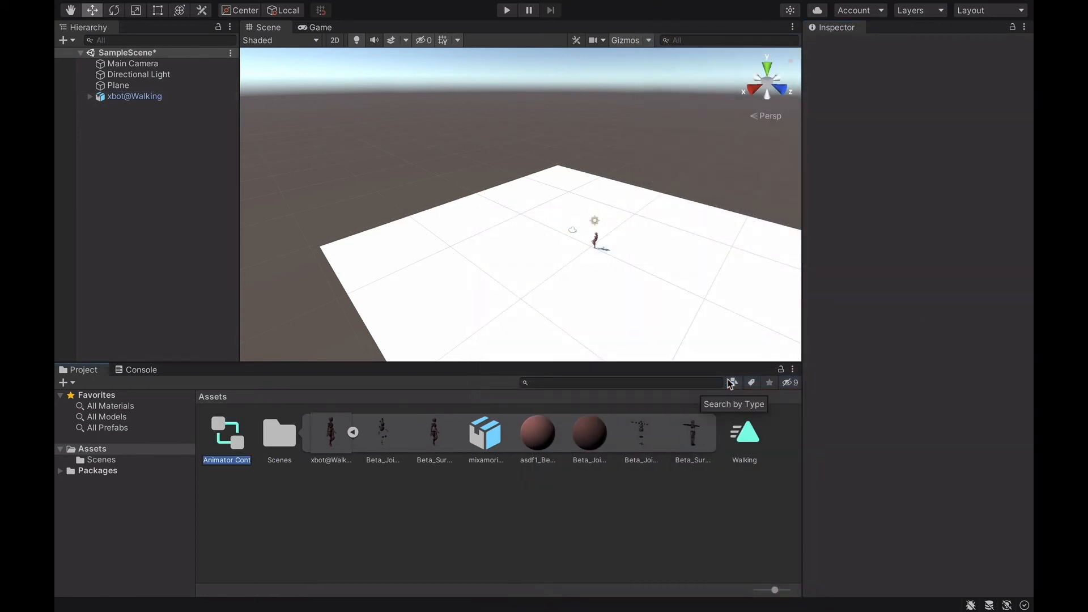
{"action": "key", "text": "BackSpace"}
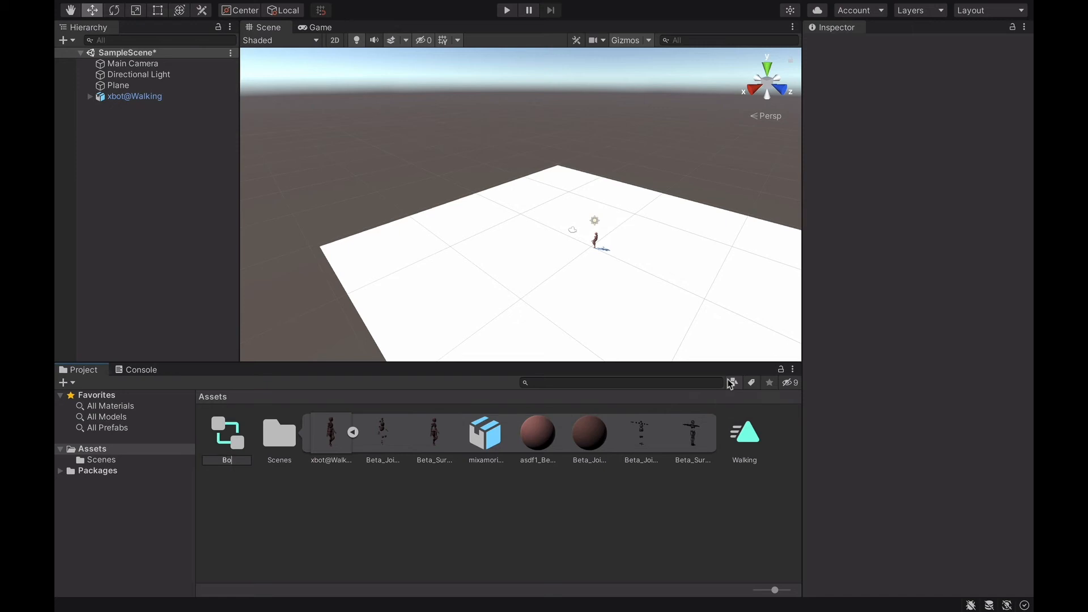
{"action": "type", "text": "Bot controller"}
{"action": "key", "text": "Return"}
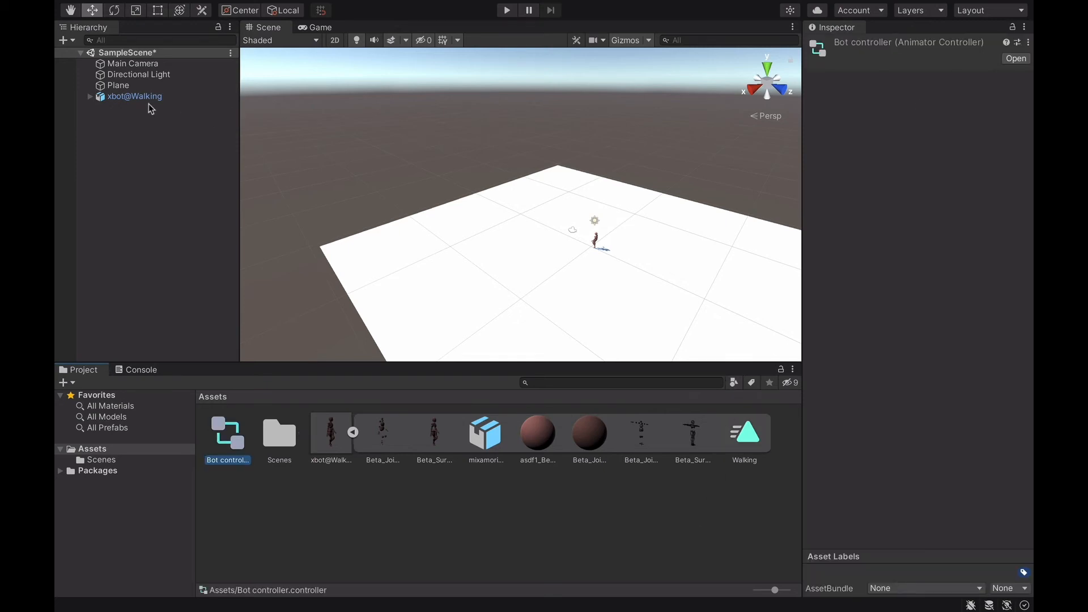
Step: Assign Bot controller as the controller of the xbot@Walking Animator and open it for editing
{"action": "left_click", "coordinate": [132, 97]}
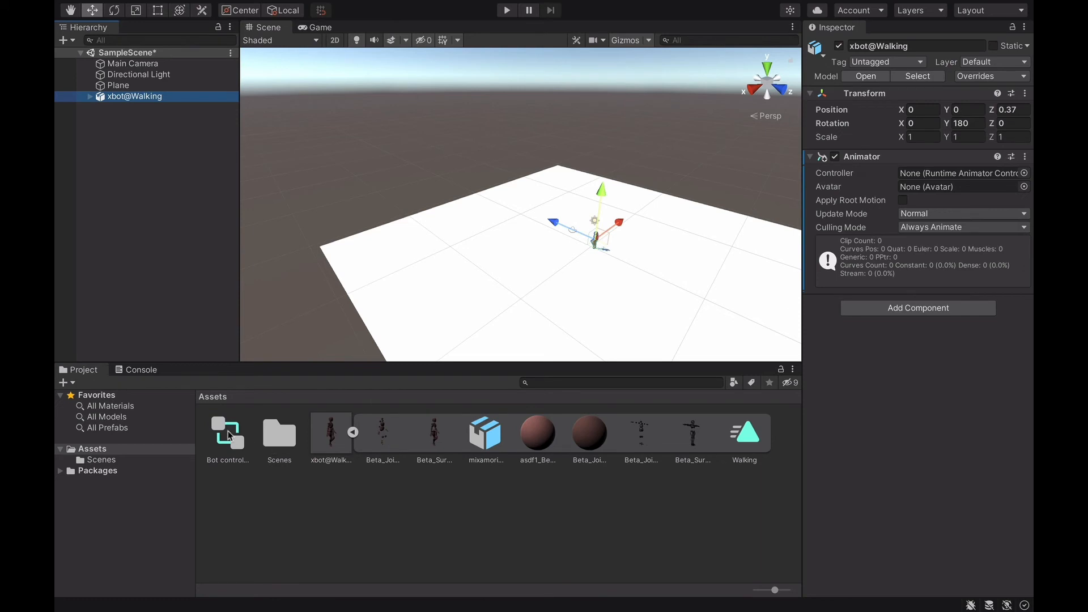
{"action": "left_click_drag", "start_coordinate": [228, 432], "coordinate": [940, 178]}
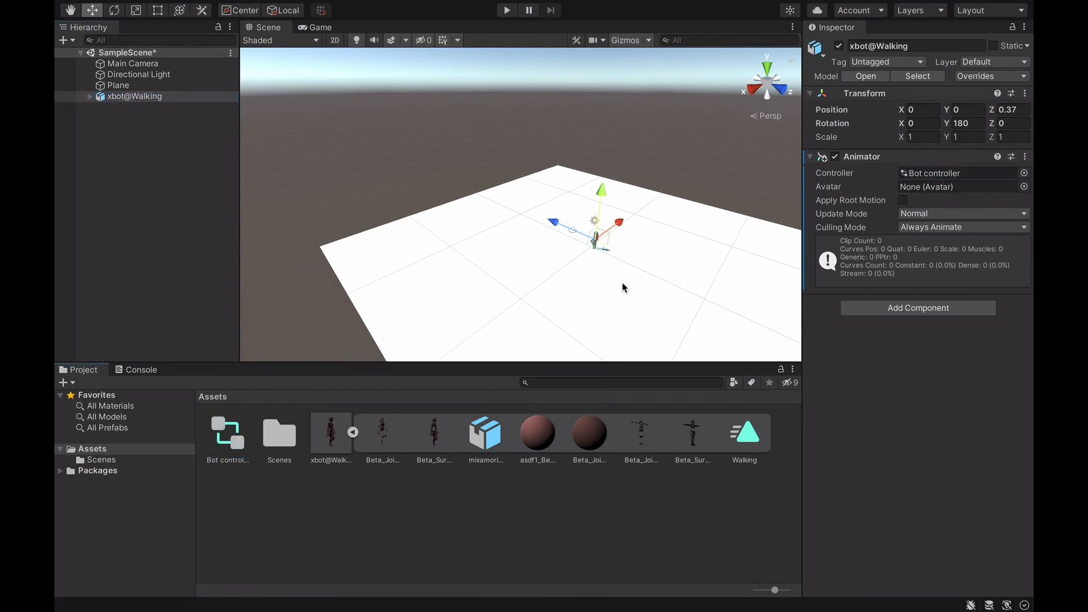
{"action": "double_click", "coordinate": [234, 442]}
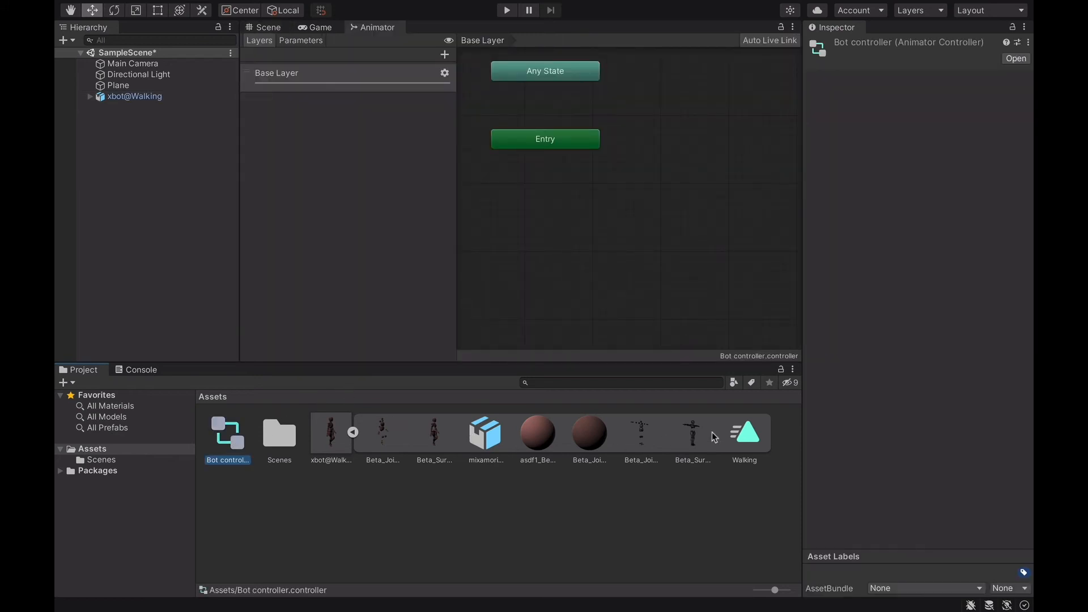
Step: Examine the Walking clip's loop properties and open the import settings of its parent xbot@Walking model
{"action": "left_click", "coordinate": [753, 436]}
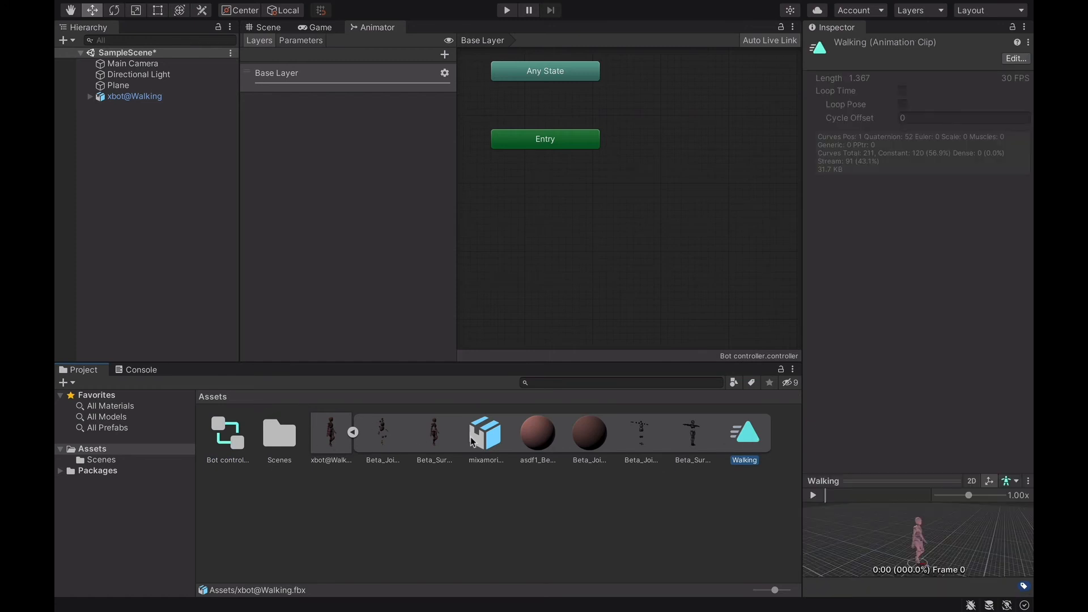
{"action": "left_click", "coordinate": [327, 432]}
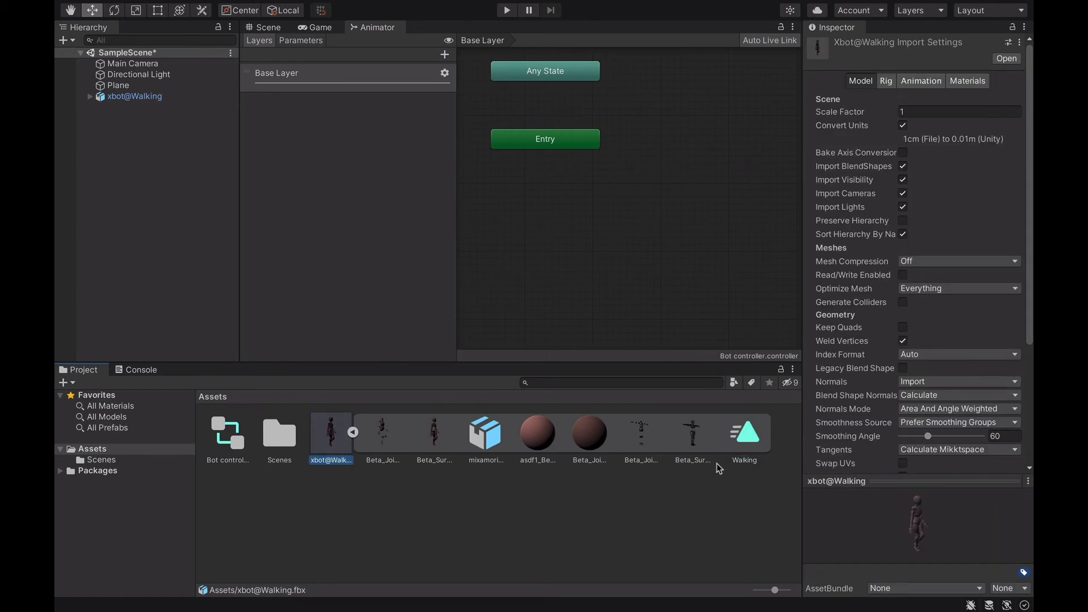
{"action": "left_click", "coordinate": [747, 433]}
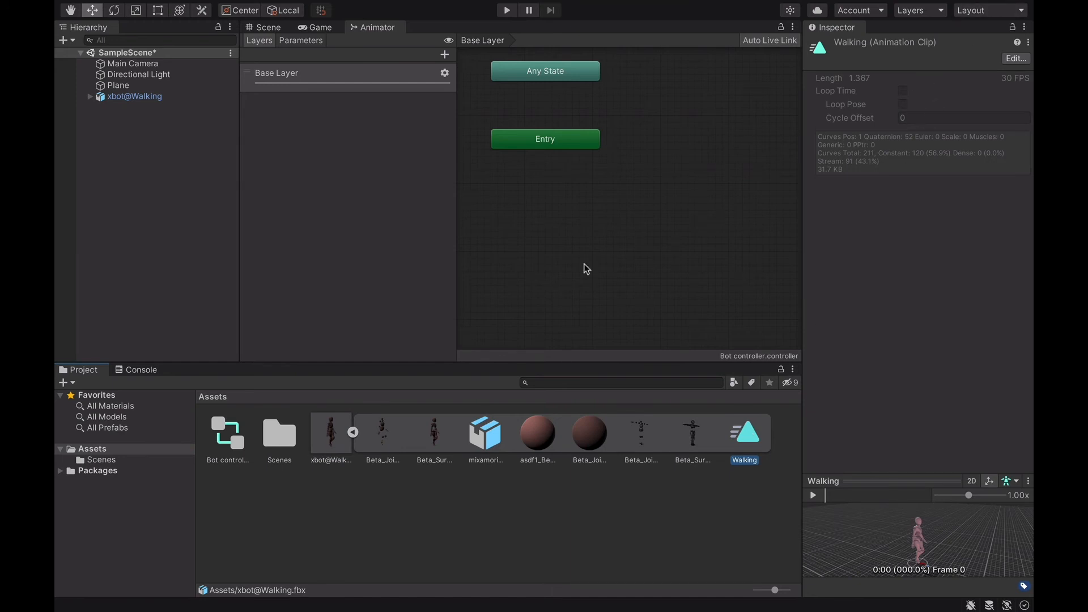
{"action": "left_click", "coordinate": [319, 446]}
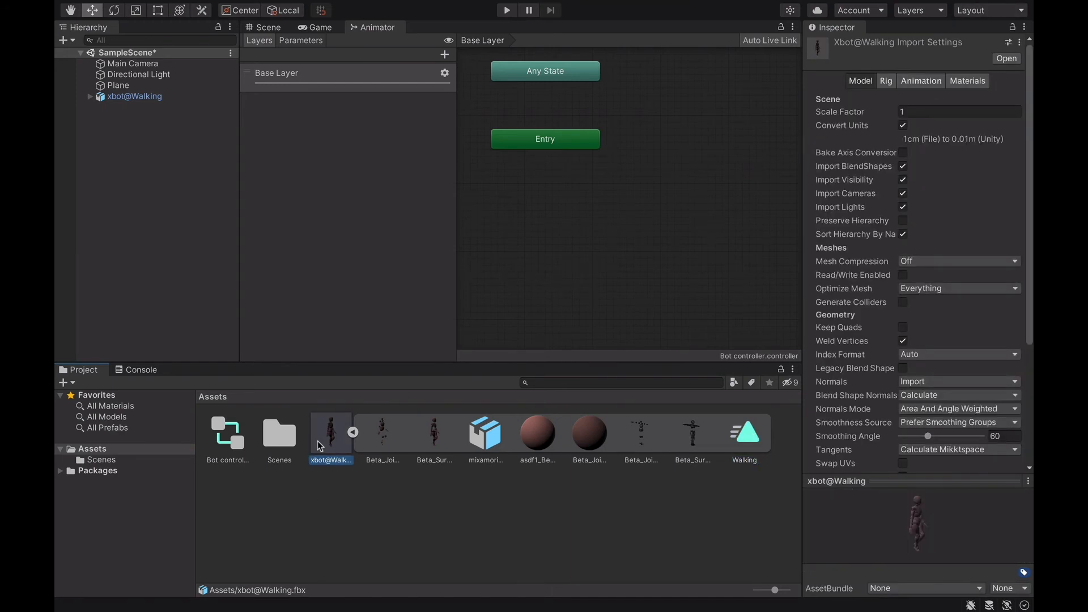
Step: Duplicate the Walking animation clip embedded in the xbot@Walking model as a standalone clip in the Assets folder
{"action": "right_click", "coordinate": [763, 438]}
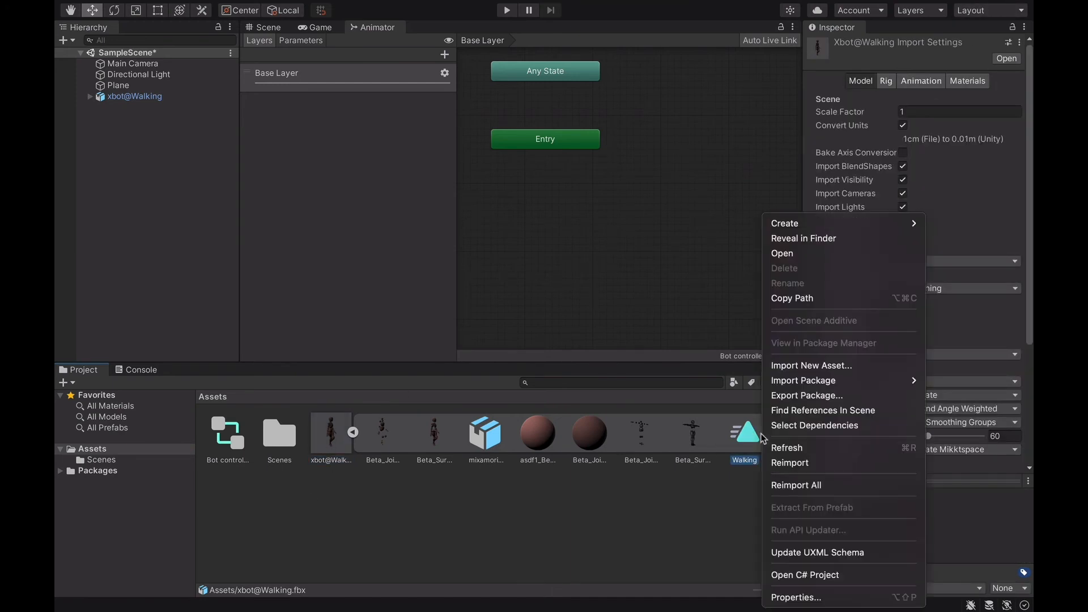
{"action": "left_click", "coordinate": [762, 439]}
{"action": "key", "text": "super+d"}
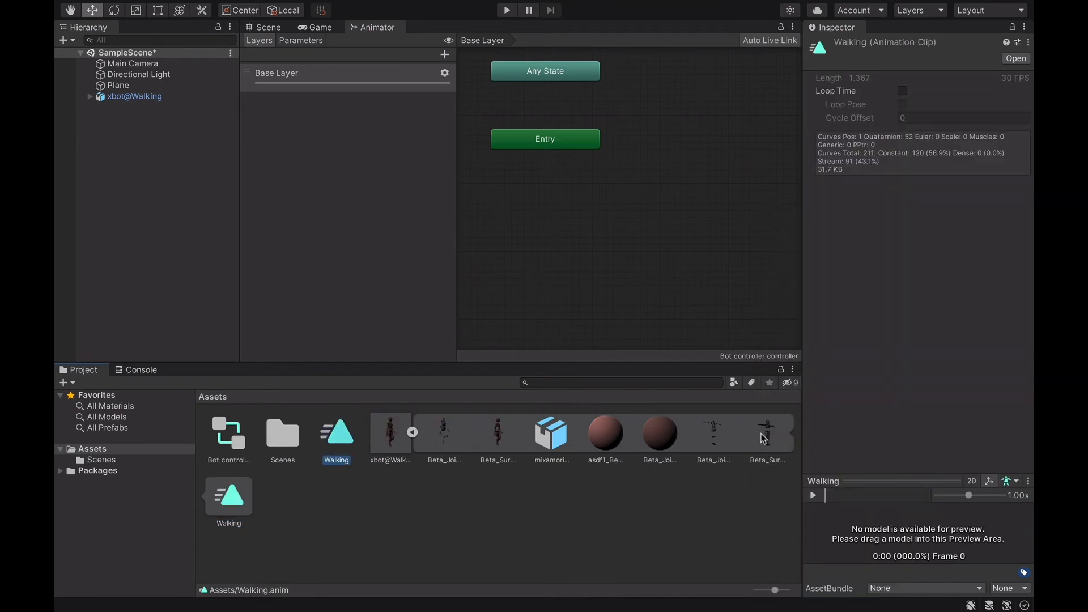
Step: Try to enable Loop Time on the original Walking clip embedded in the xbot@Walking model
{"action": "left_click", "coordinate": [219, 506]}
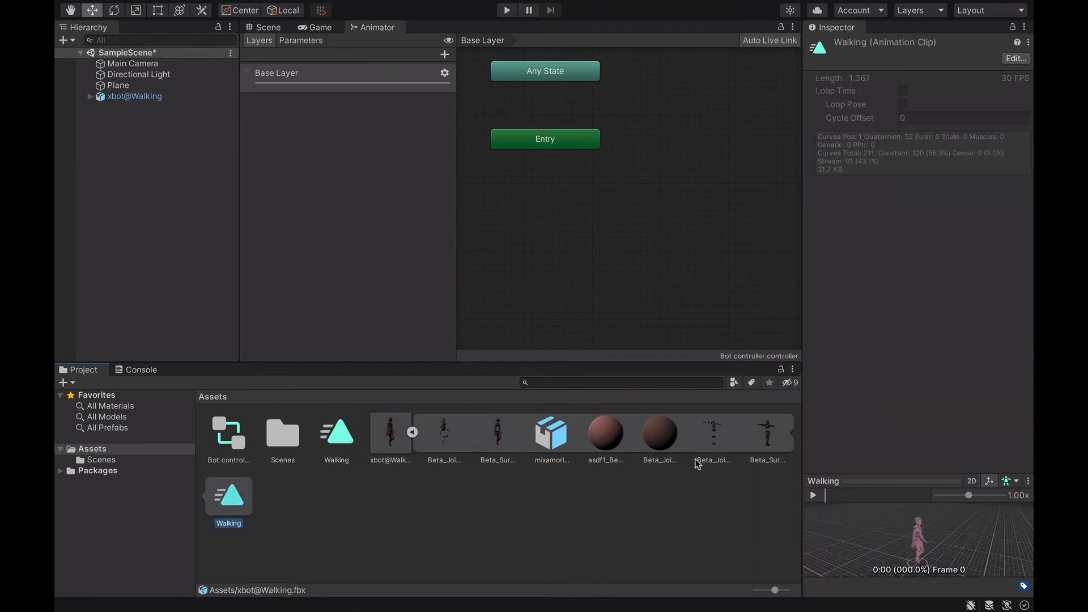
{"action": "left_click", "coordinate": [901, 92]}
{"action": "left_click", "coordinate": [588, 546]}
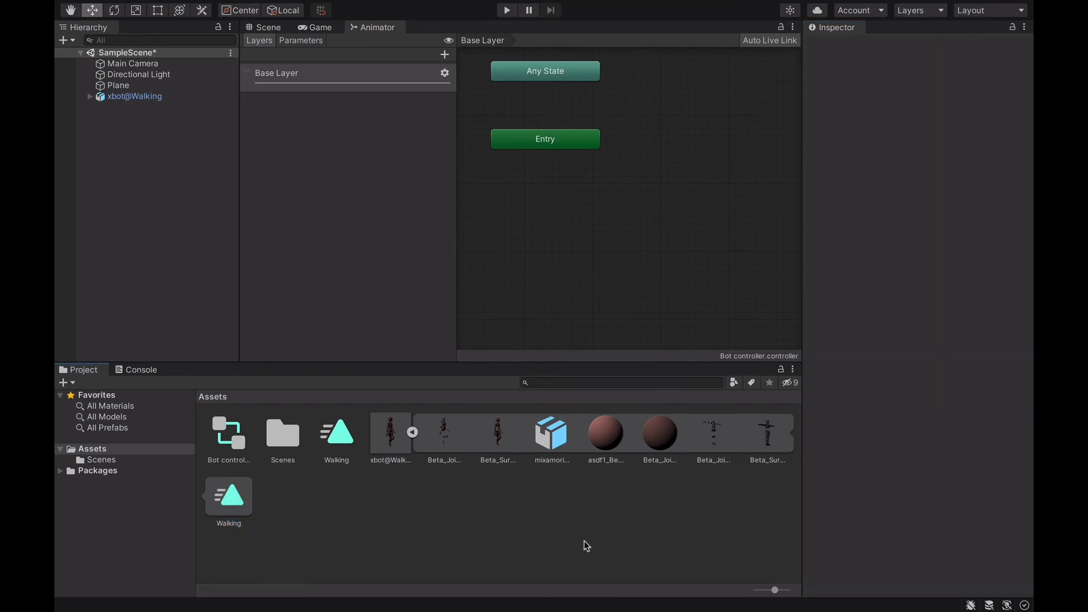
Step: Enable Loop Time on the standalone duplicate of the Walking clip in the Assets folder
{"action": "left_click", "coordinate": [334, 432]}
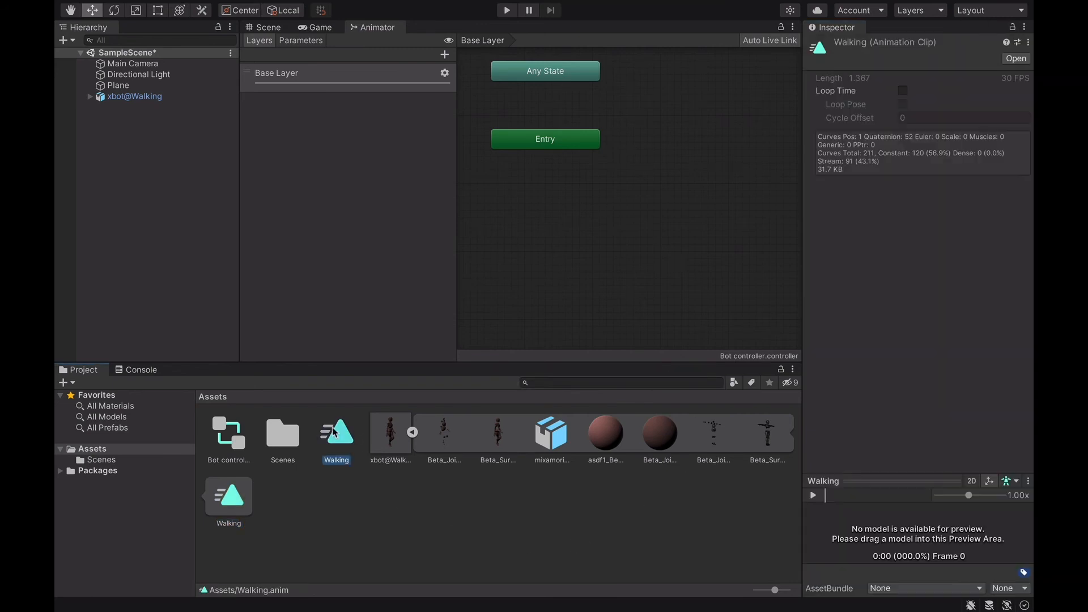
{"action": "left_click", "coordinate": [903, 91]}
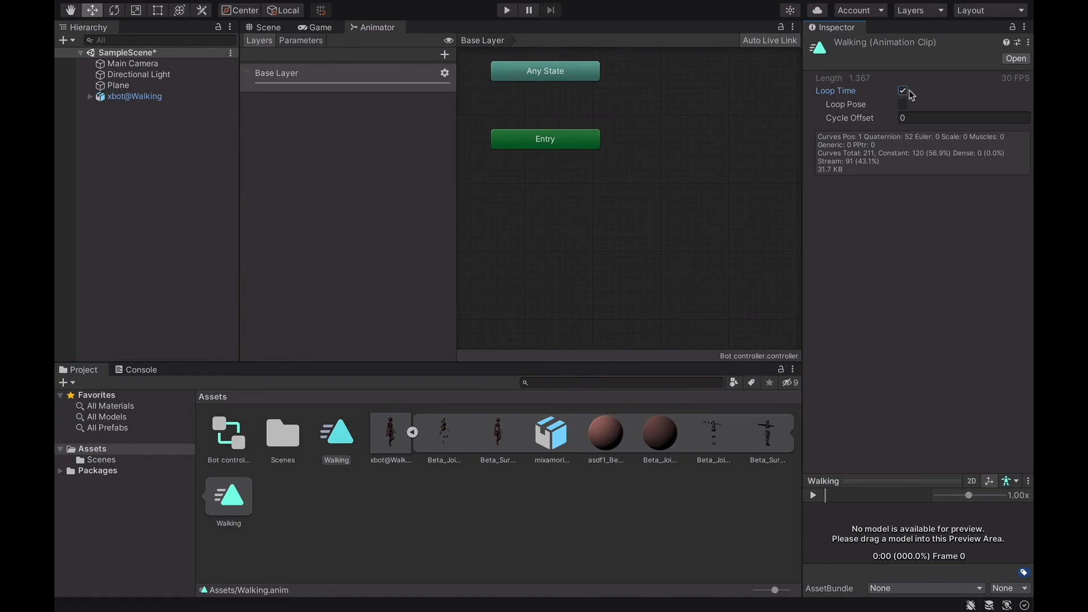
Step: Add the duplicated Walking clip as a state beside Entry in the Base Layer of Bot controller and play the scene
{"action": "left_click_drag", "start_coordinate": [337, 436], "coordinate": [664, 131]}
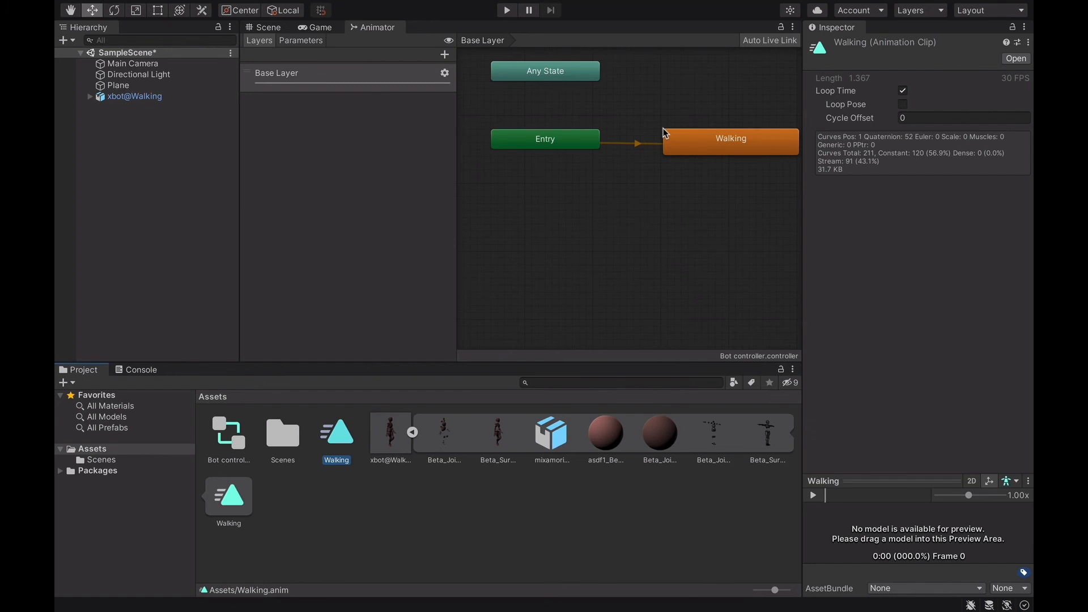
{"action": "left_click", "coordinate": [507, 10]}
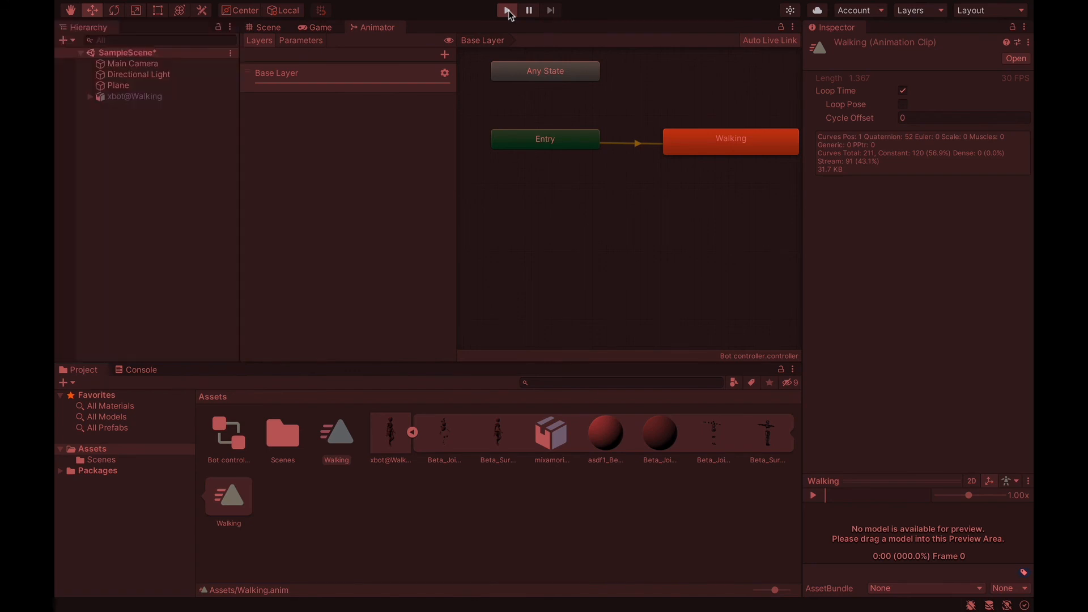